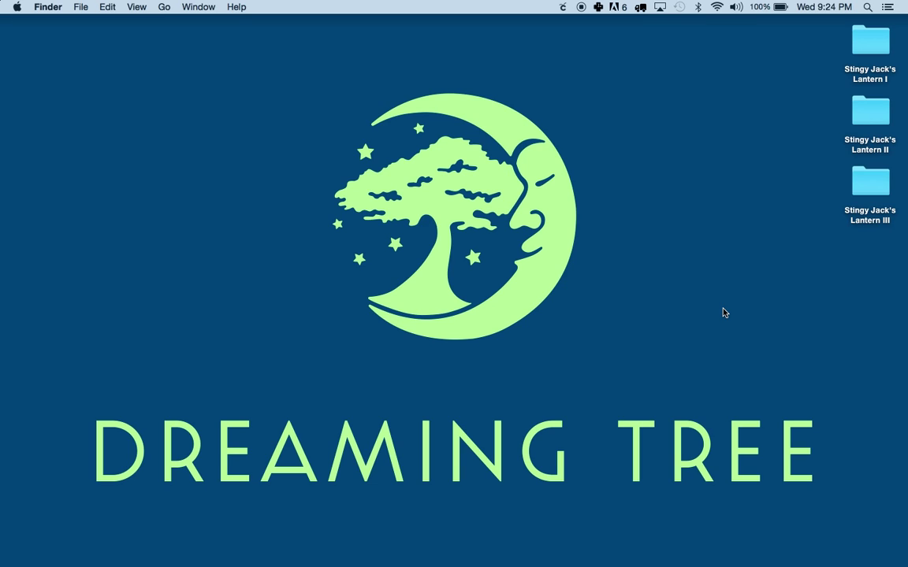
Open the Stingy Jack's Lantern II desktop folder and select its menu PDF
{"action": "key", "text": "super+a"}
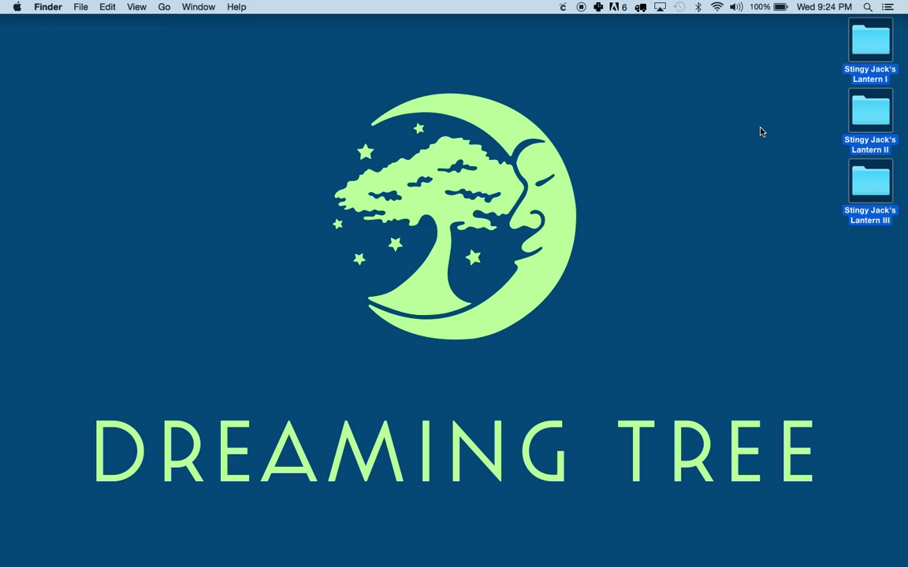
{"action": "left_click", "coordinate": [761, 131]}
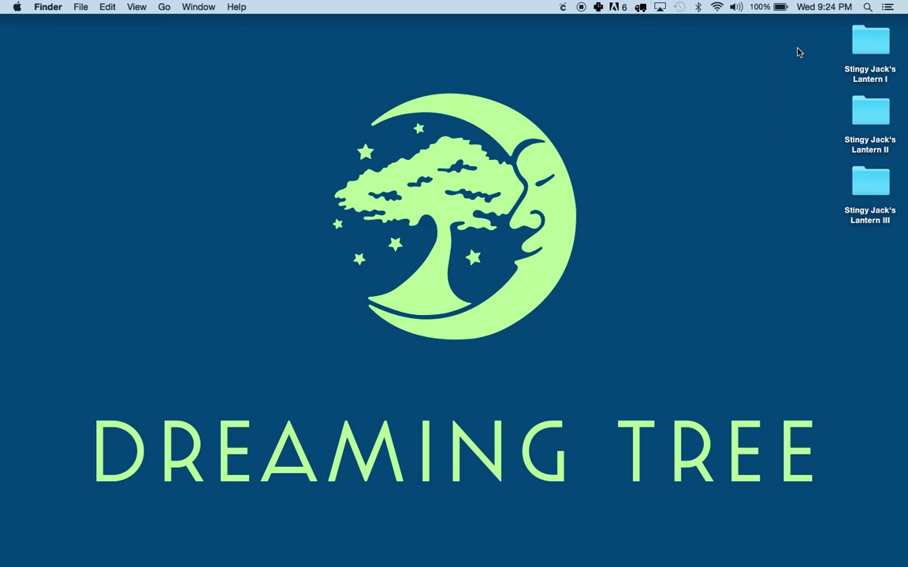
{"action": "left_click_drag", "start_coordinate": [811, 46], "coordinate": [878, 229]}
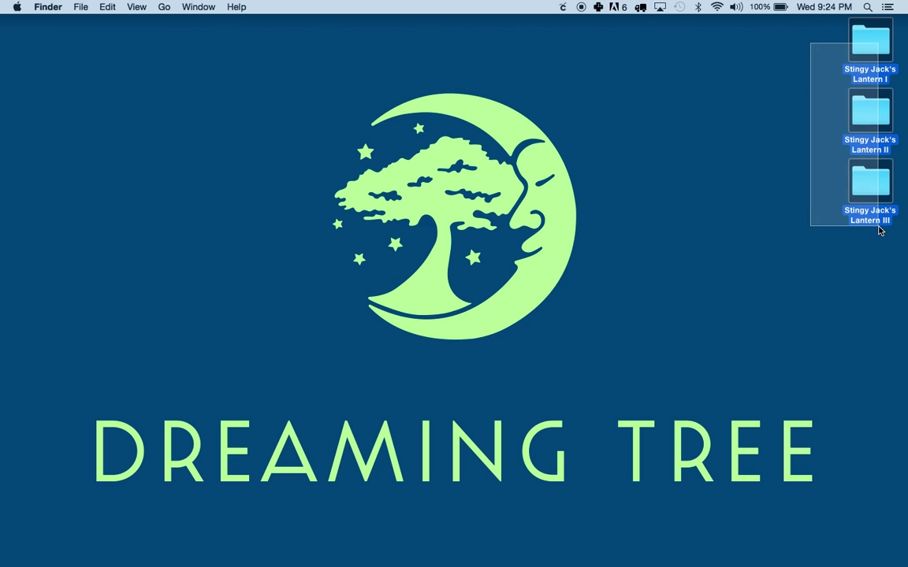
{"action": "left_click", "coordinate": [816, 256]}
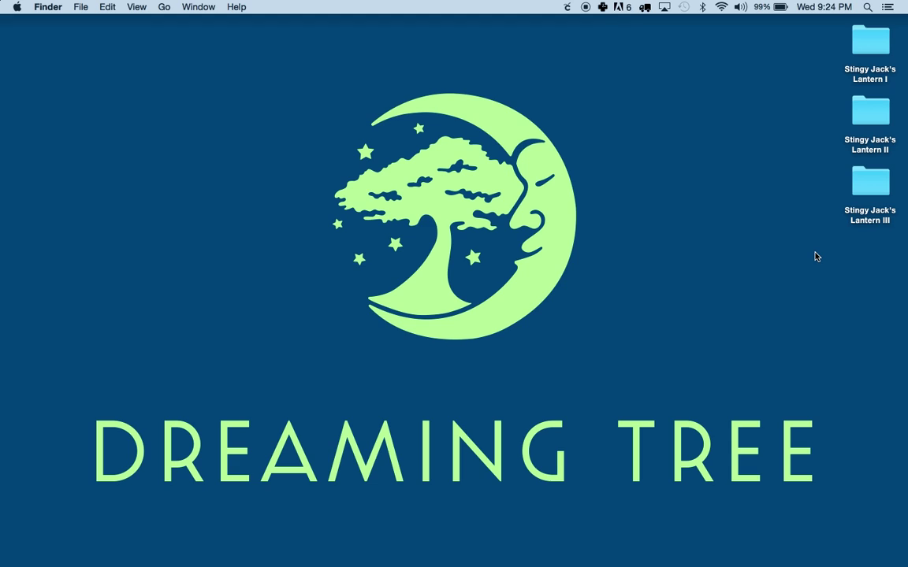
{"action": "double_click", "coordinate": [872, 114]}
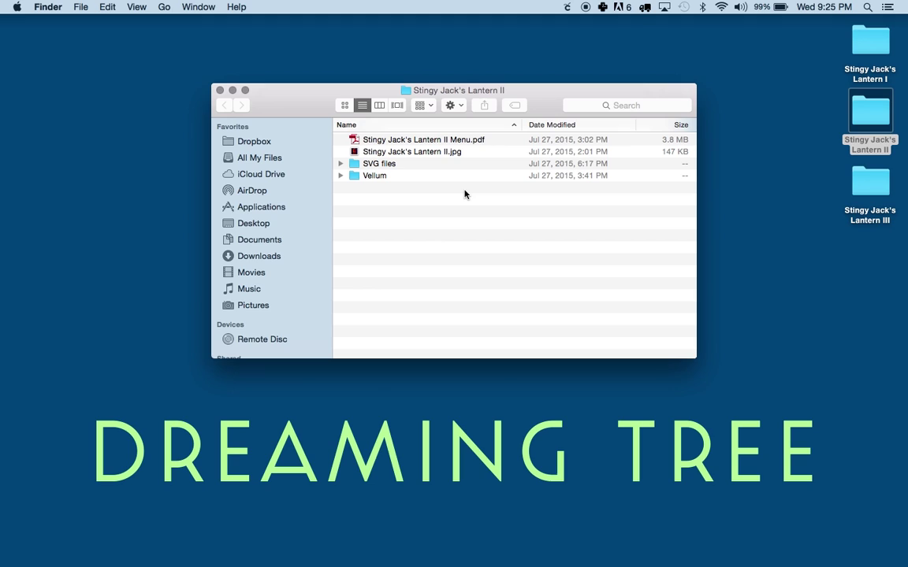
{"action": "left_click", "coordinate": [396, 141]}
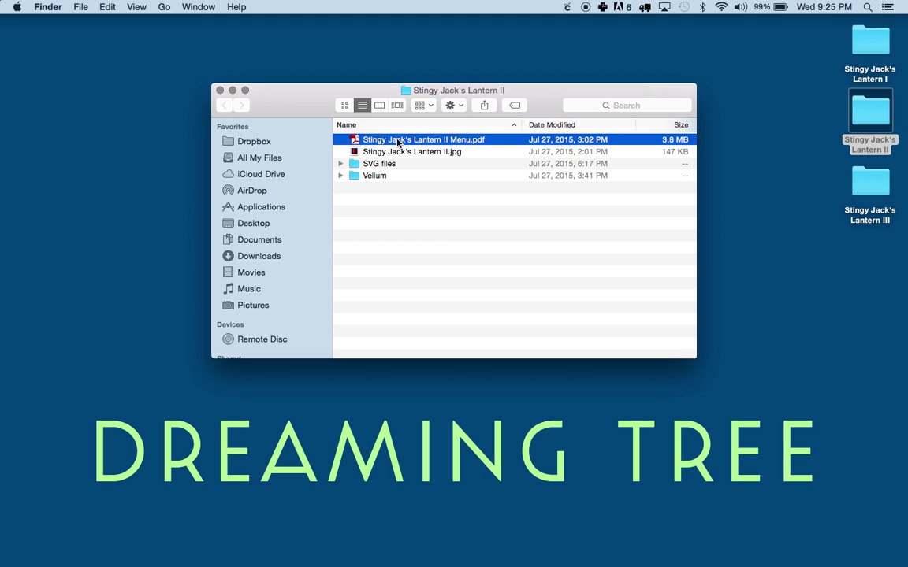
Open the lantern menu PDF in Acrobat and scroll down to the frame templates
{"action": "double_click", "coordinate": [396, 141]}
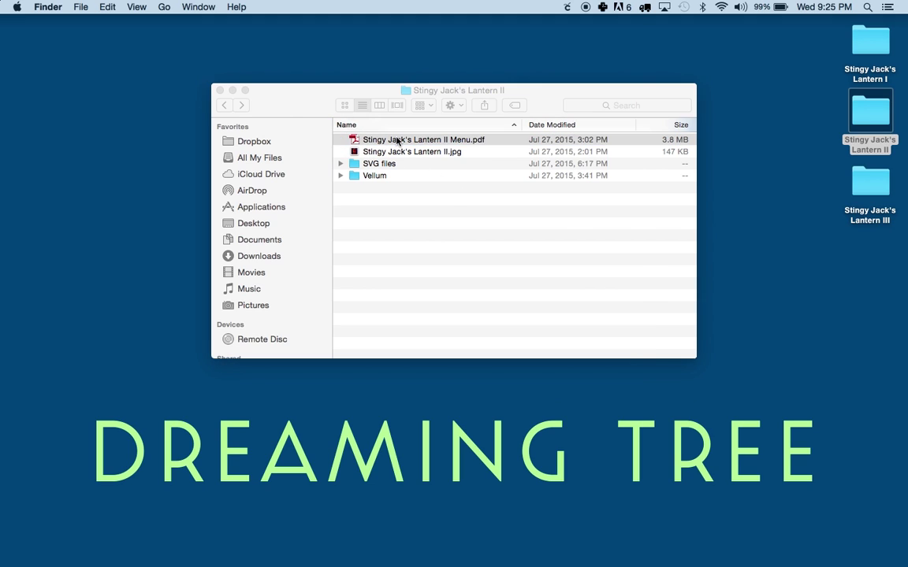
{"action": "scroll", "coordinate": [454, 262], "scroll_direction": "down", "scroll_amount": 1}
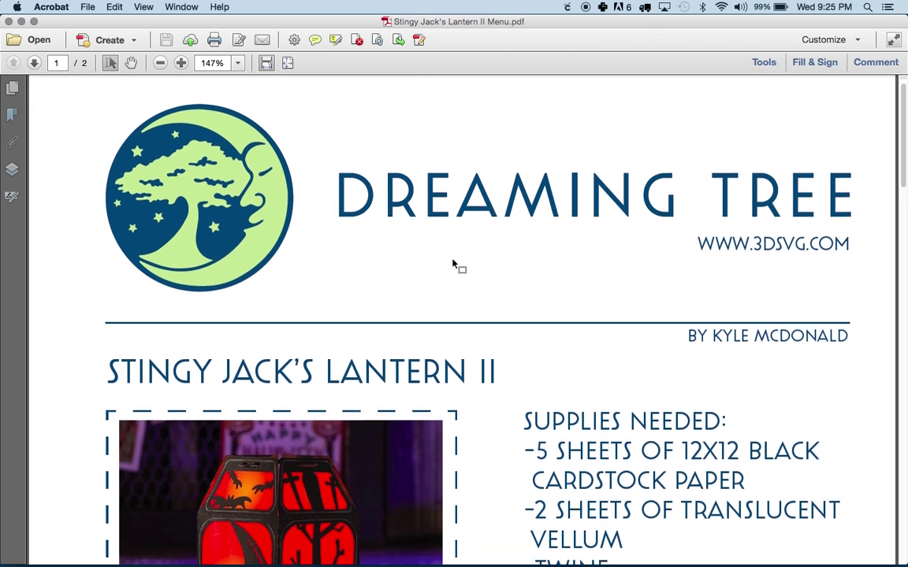
{"action": "scroll", "coordinate": [453, 261], "scroll_direction": "down", "scroll_amount": 5}
{"action": "scroll", "coordinate": [454, 262], "scroll_direction": "down", "scroll_amount": 9}
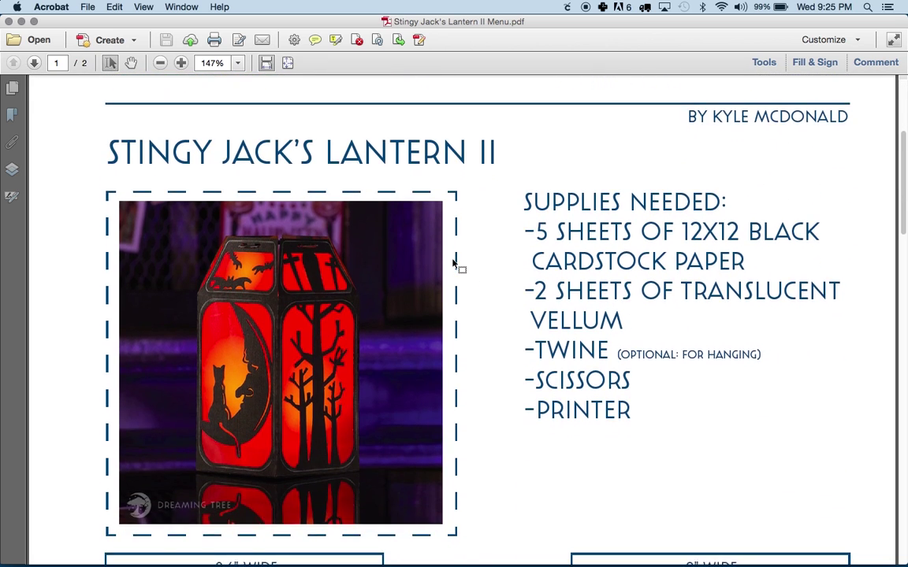
{"action": "scroll", "coordinate": [453, 265], "scroll_direction": "down", "scroll_amount": 6}
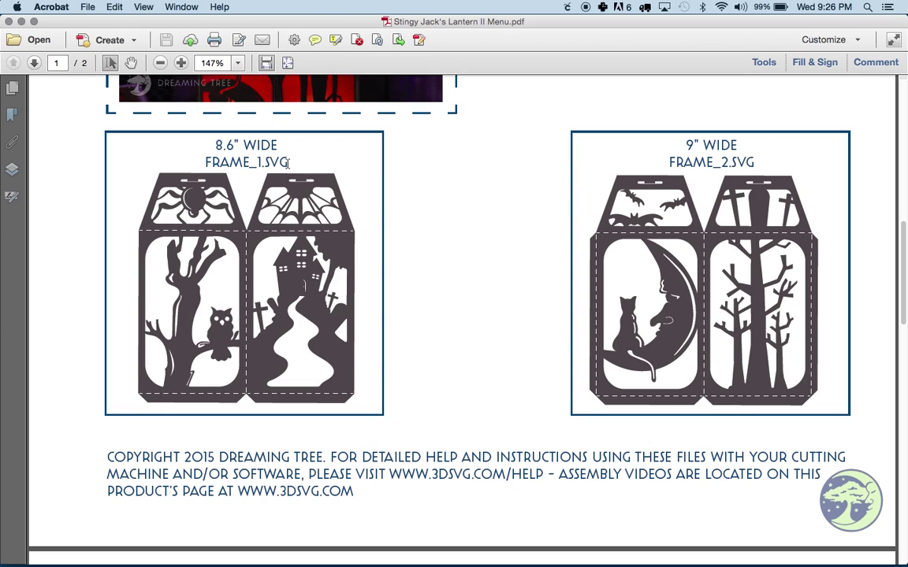
Highlight the 8.6" WIDE frame label and keep reading through the templates
{"action": "left_click", "coordinate": [258, 147]}
{"action": "double_click", "coordinate": [246, 145]}
{"action": "left_click_drag", "start_coordinate": [245, 145], "coordinate": [216, 146]}
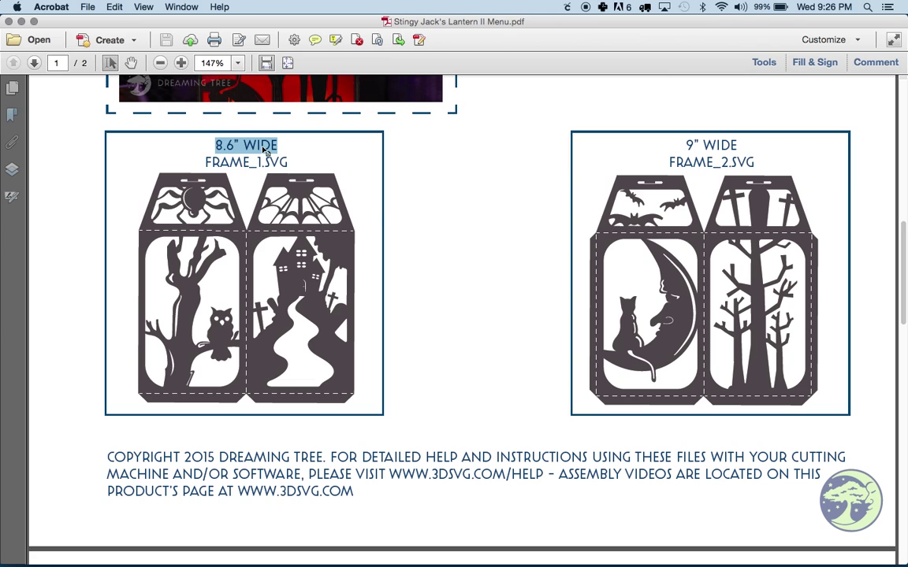
{"action": "scroll", "coordinate": [406, 265], "scroll_direction": "down", "scroll_amount": 1}
{"action": "scroll", "coordinate": [405, 265], "scroll_direction": "down", "scroll_amount": 10}
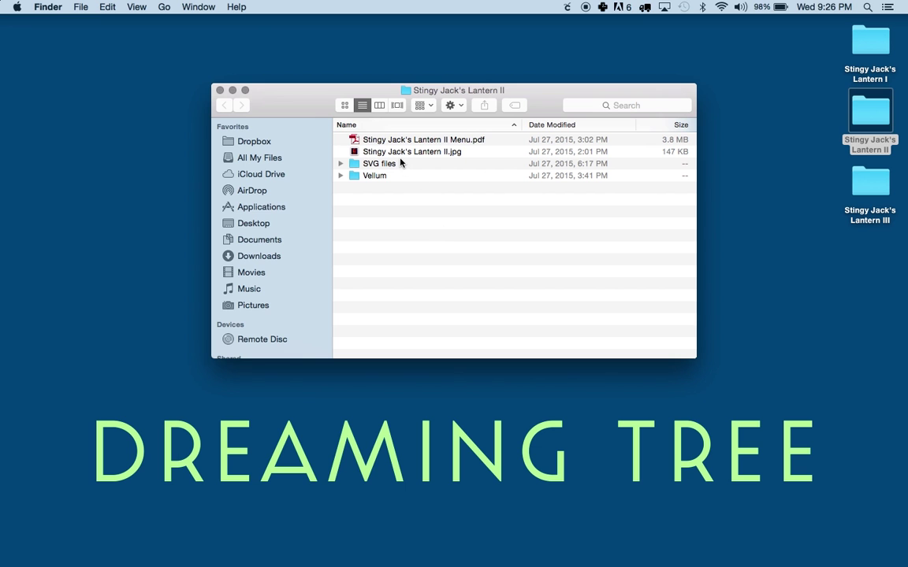
Preview the lantern photo and SVG files folder, then open Vellum and select vellum_print.pdf
{"action": "double_click", "coordinate": [396, 152]}
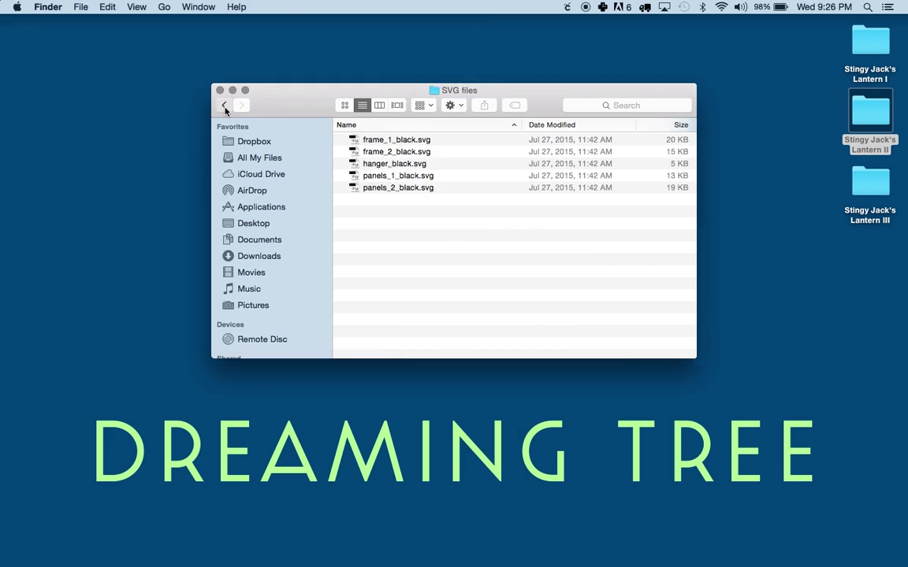
{"action": "key", "text": "super+["}
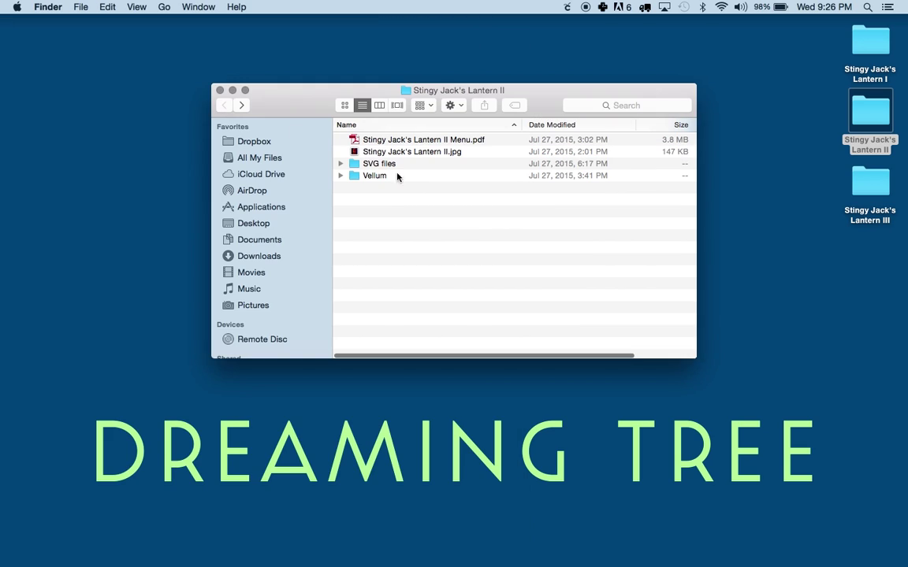
{"action": "double_click", "coordinate": [389, 164]}
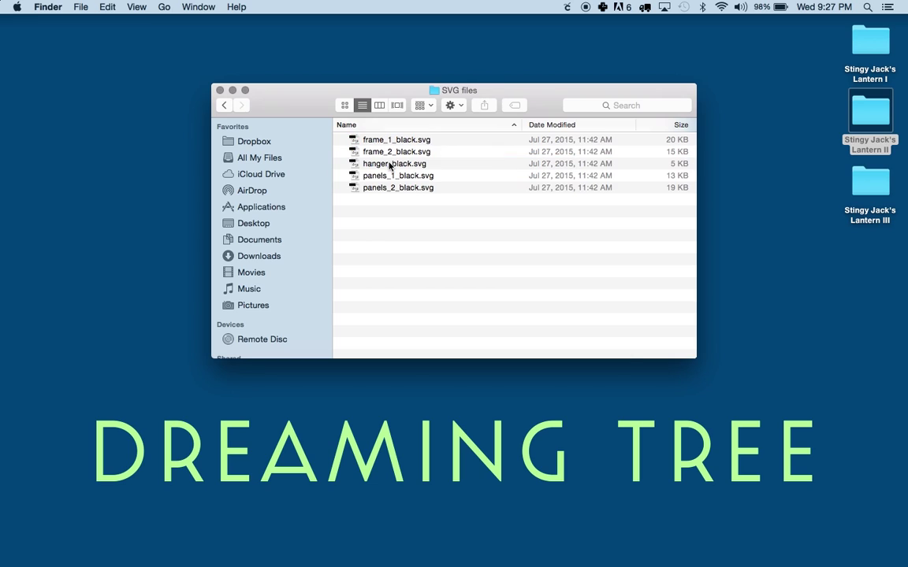
{"action": "left_click", "coordinate": [224, 105]}
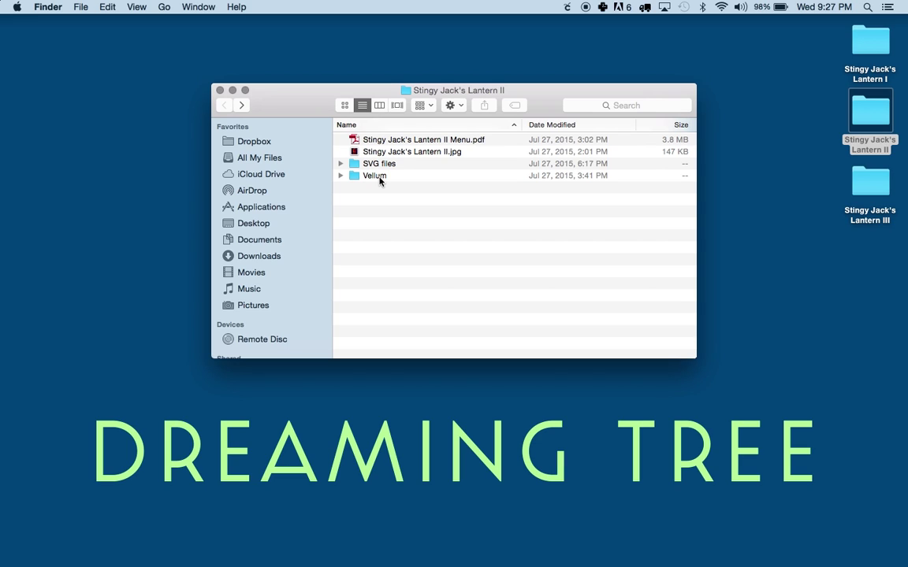
{"action": "double_click", "coordinate": [379, 179]}
{"action": "left_click", "coordinate": [396, 153]}
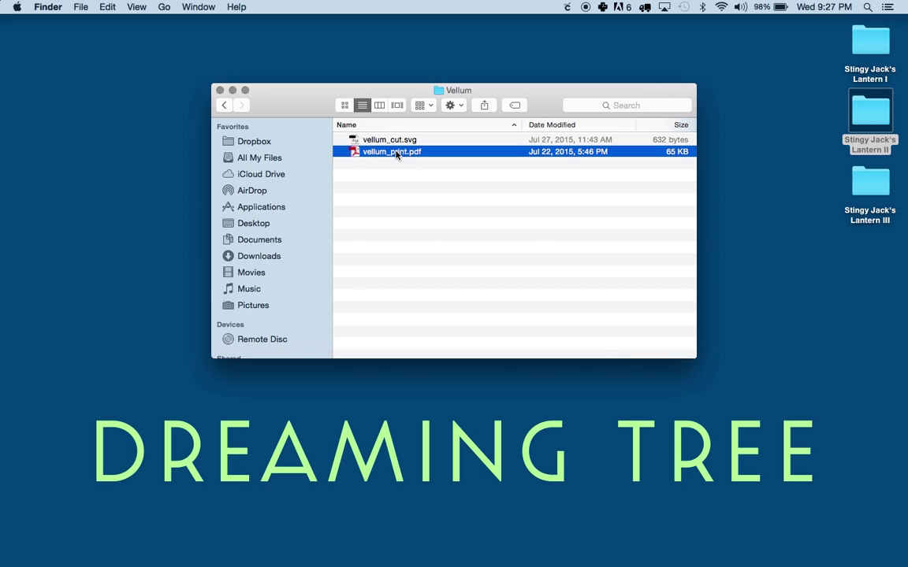
View vellum_print.pdf, close it, select vellum_cut.svg, and close the Vellum folder window
{"action": "double_click", "coordinate": [395, 153]}
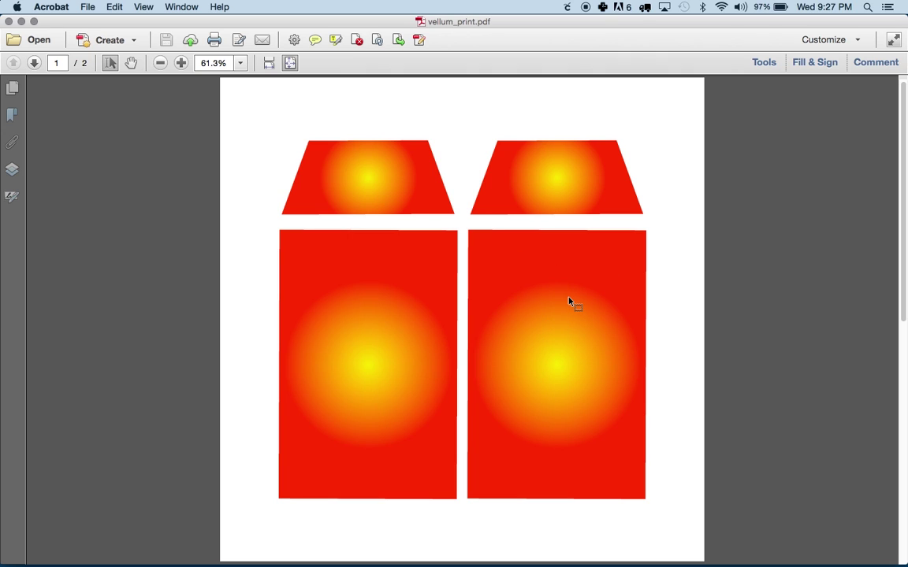
{"action": "key", "text": "super+w"}
{"action": "left_click", "coordinate": [387, 150]}
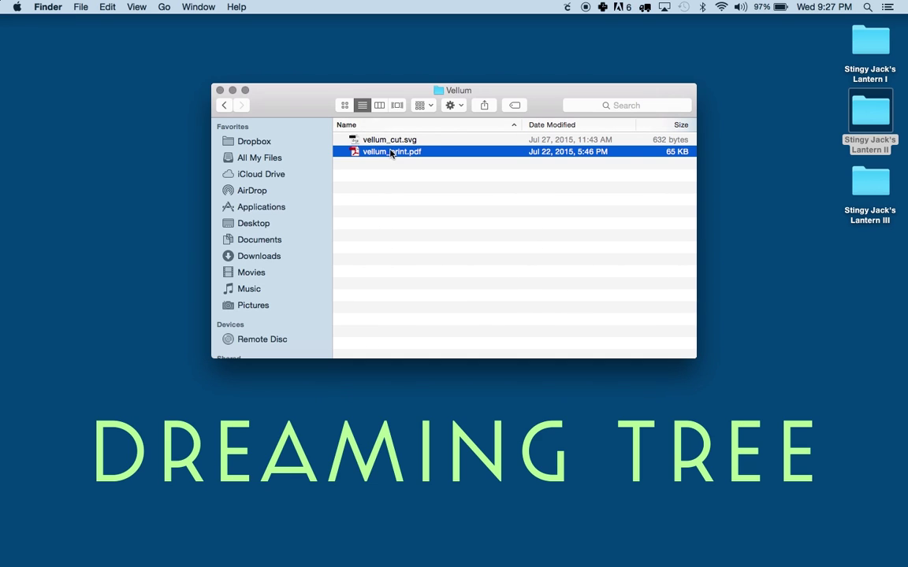
{"action": "key", "text": "Up"}
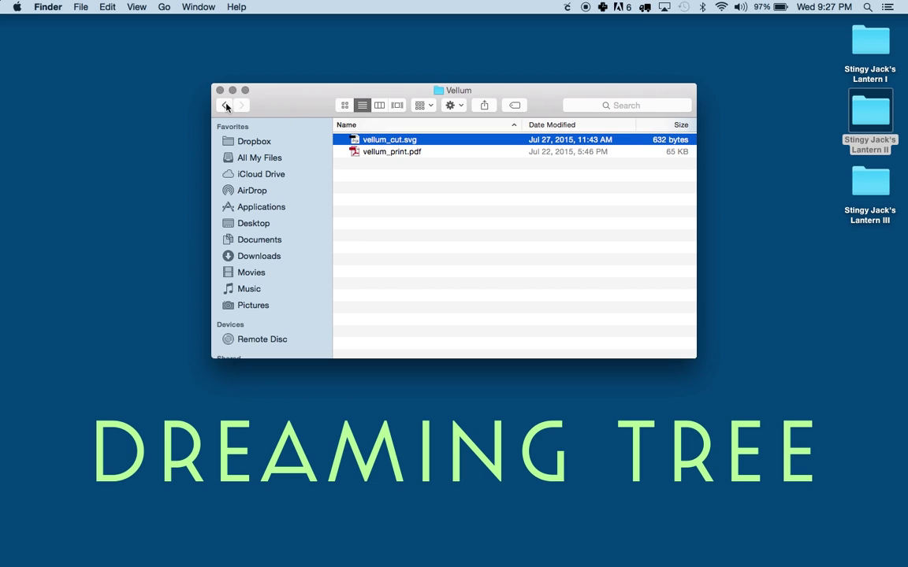
{"action": "key", "text": "super+w"}
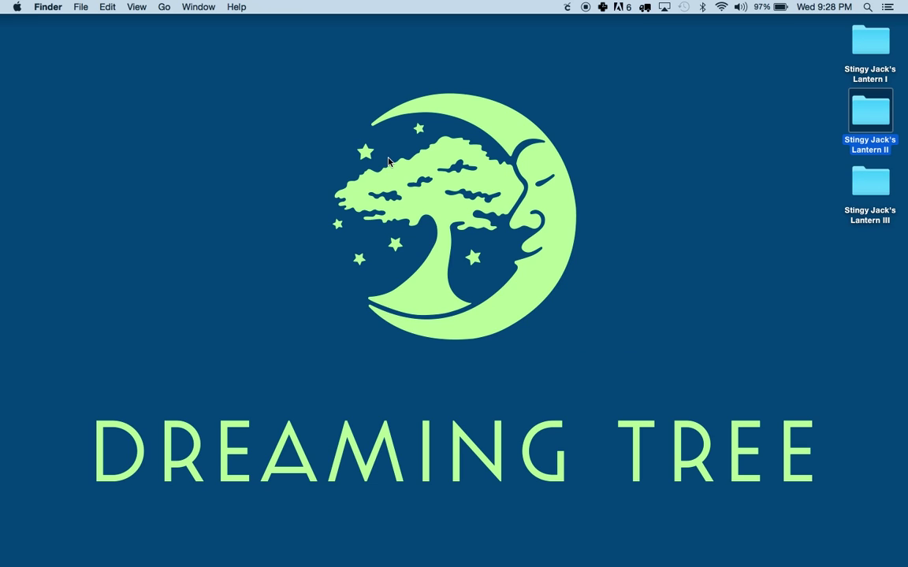
Switch to Cricut Design Space and go to the Upload Images page
{"action": "key", "text": "super+Tab"}
{"action": "key", "text": "super+Tab"}
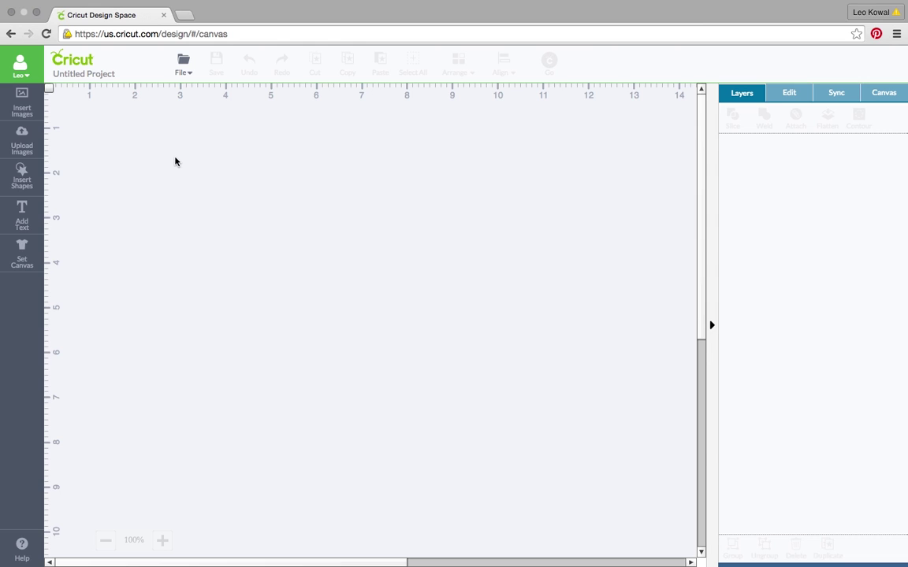
{"action": "left_click", "coordinate": [26, 147]}
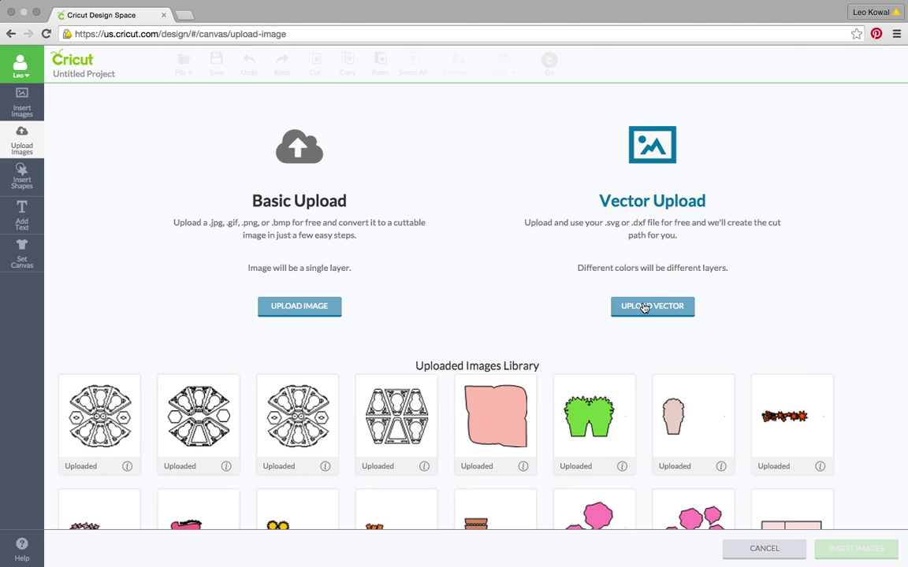
Vector-upload frame_1_black.svg from Stingy Jack's Lantern II > SVG files and save it as frame_1_black
{"action": "left_click", "coordinate": [644, 311]}
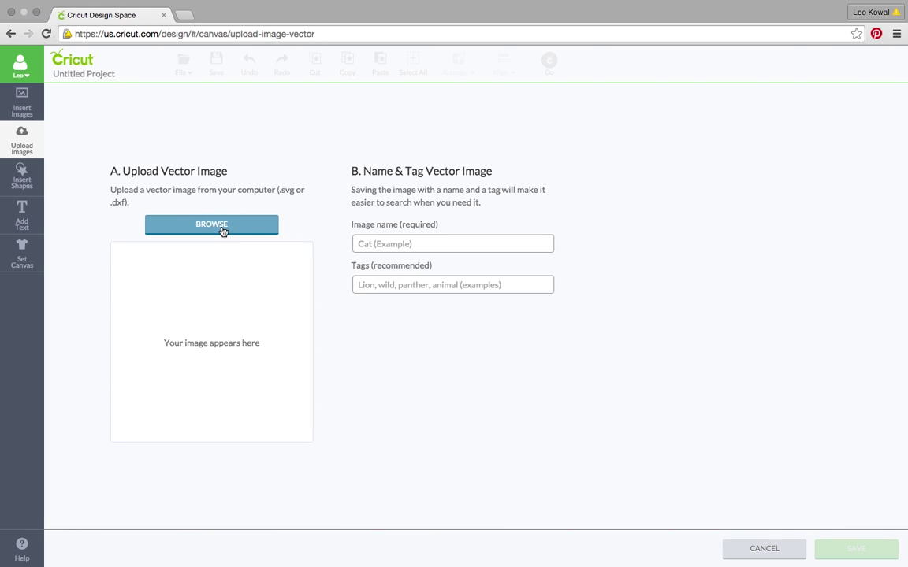
{"action": "left_click", "coordinate": [223, 228]}
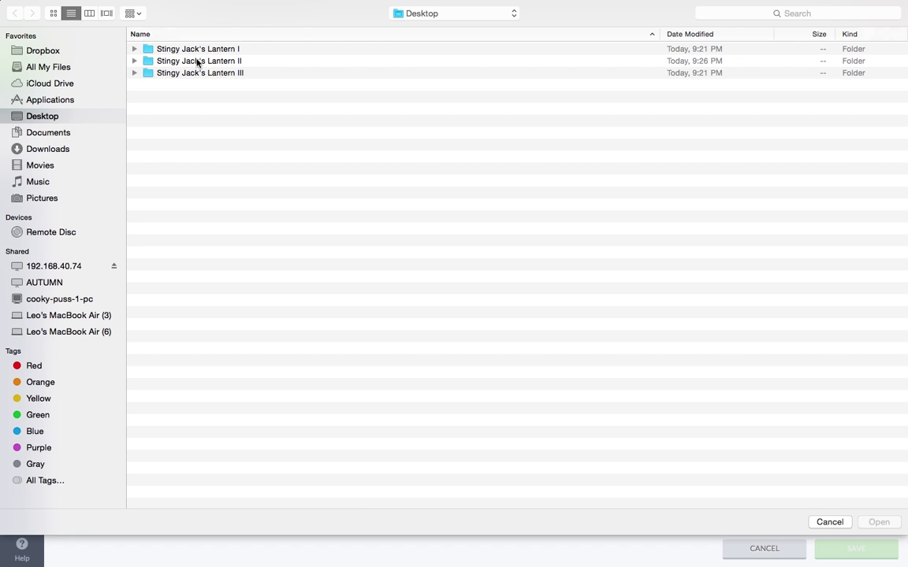
{"action": "double_click", "coordinate": [198, 61]}
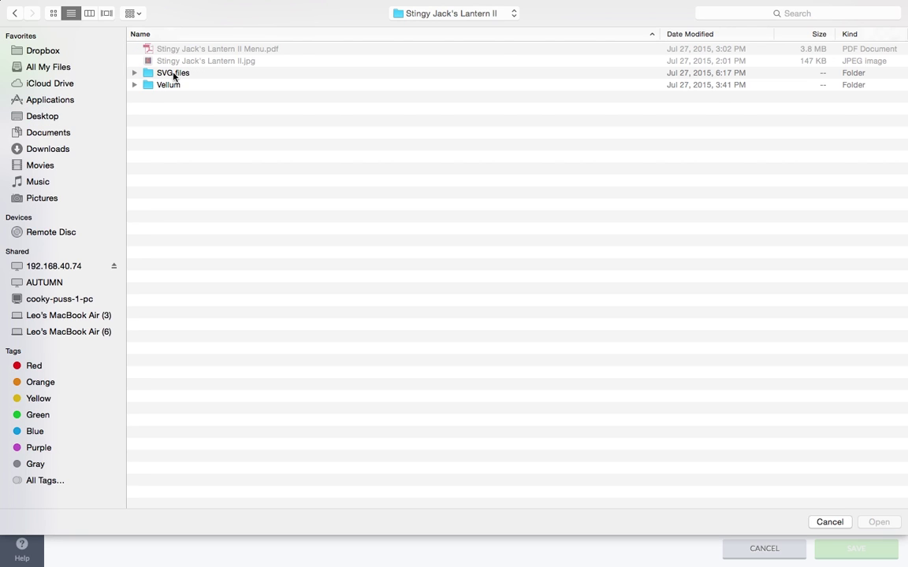
{"action": "double_click", "coordinate": [173, 73]}
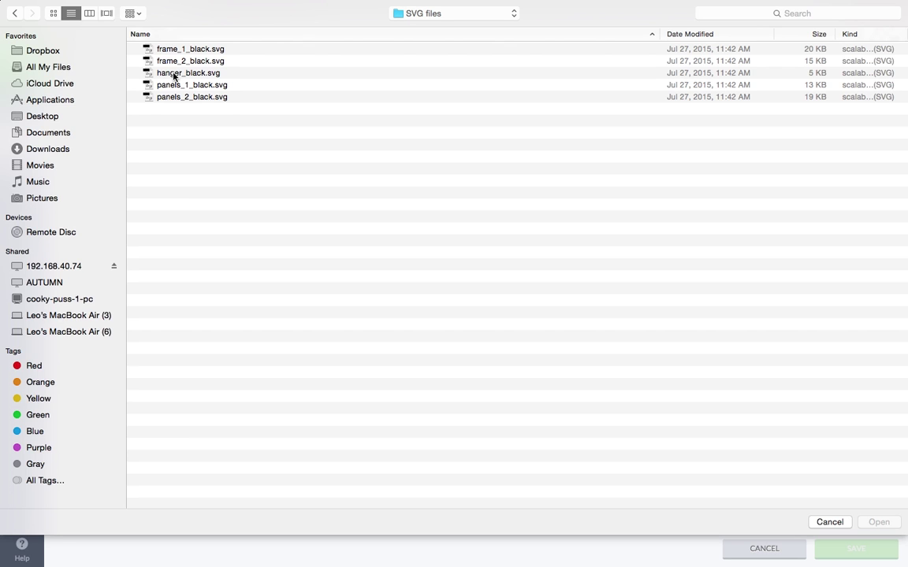
{"action": "left_click", "coordinate": [188, 50]}
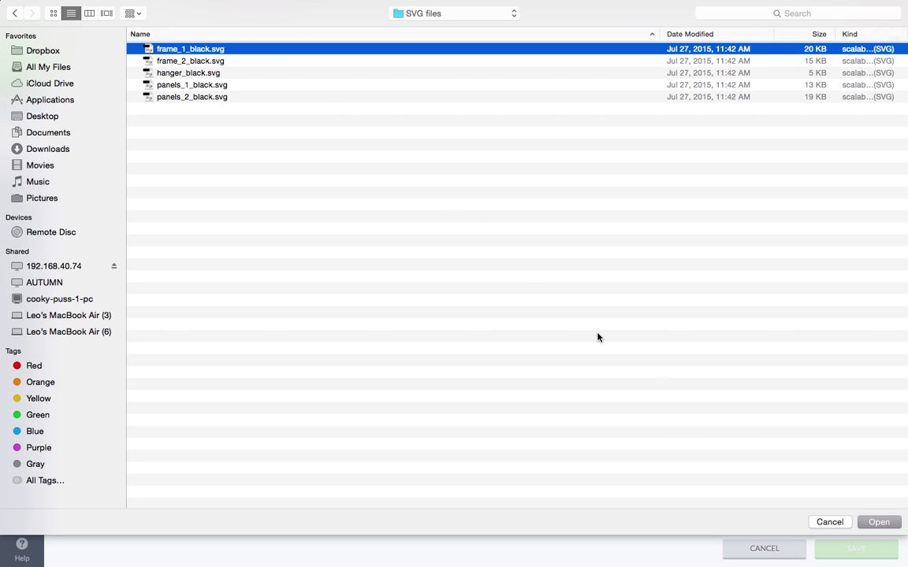
{"action": "left_click", "coordinate": [885, 526]}
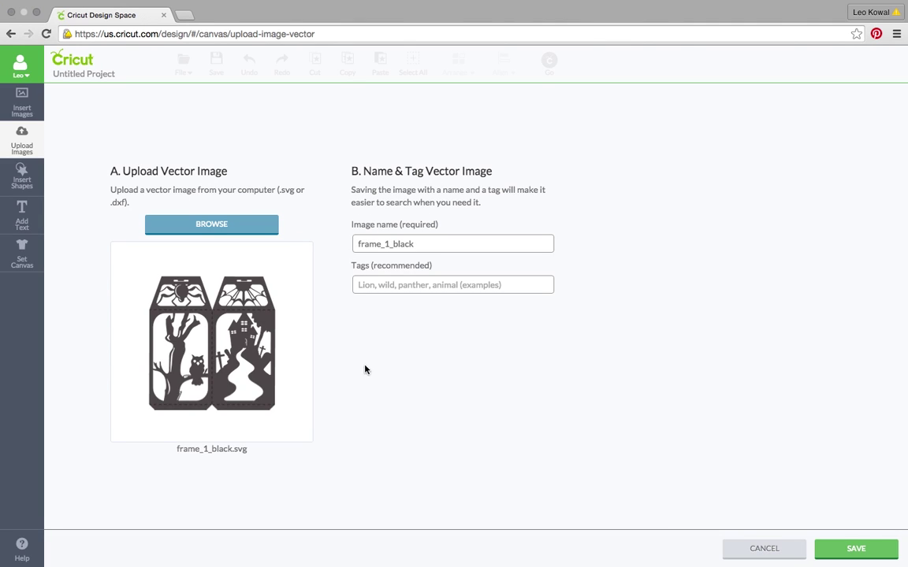
{"action": "left_click_drag", "start_coordinate": [426, 244], "coordinate": [348, 243]}
{"action": "left_click", "coordinate": [419, 245]}
{"action": "left_click", "coordinate": [423, 285]}
{"action": "left_click", "coordinate": [841, 551]}
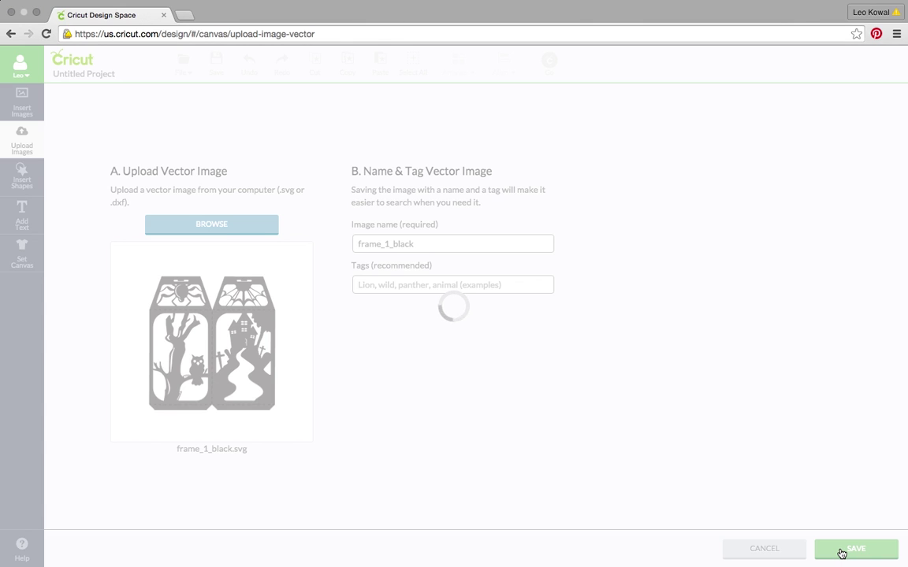
Upload frame_2_black.svg as a vector image and save it
{"action": "left_click", "coordinate": [200, 227]}
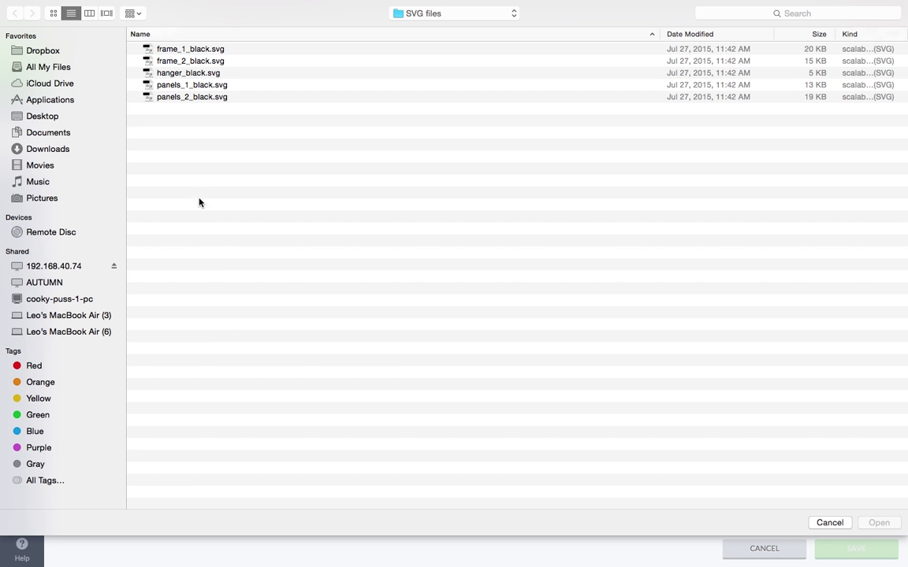
{"action": "left_click", "coordinate": [191, 61]}
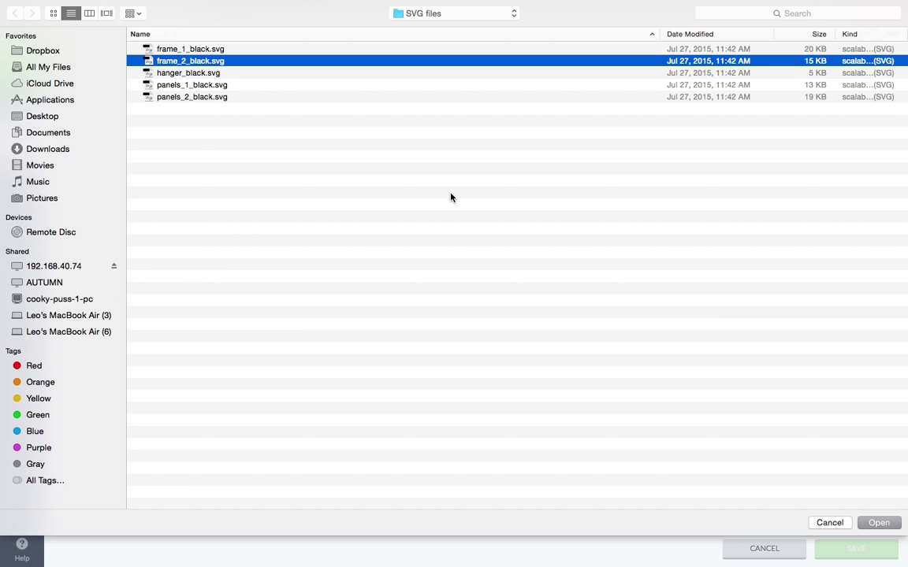
{"action": "left_click", "coordinate": [888, 524]}
{"action": "left_click", "coordinate": [876, 524]}
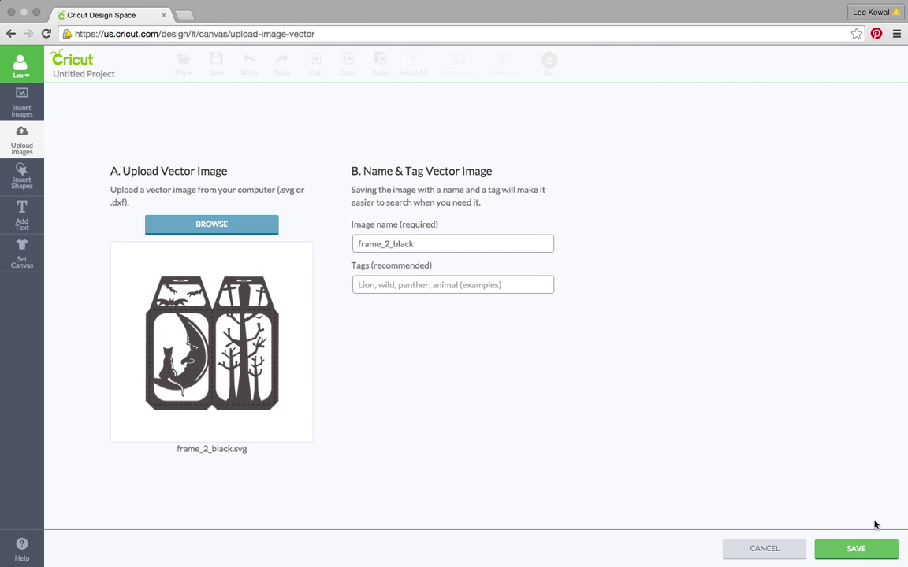
{"action": "left_click", "coordinate": [858, 552]}
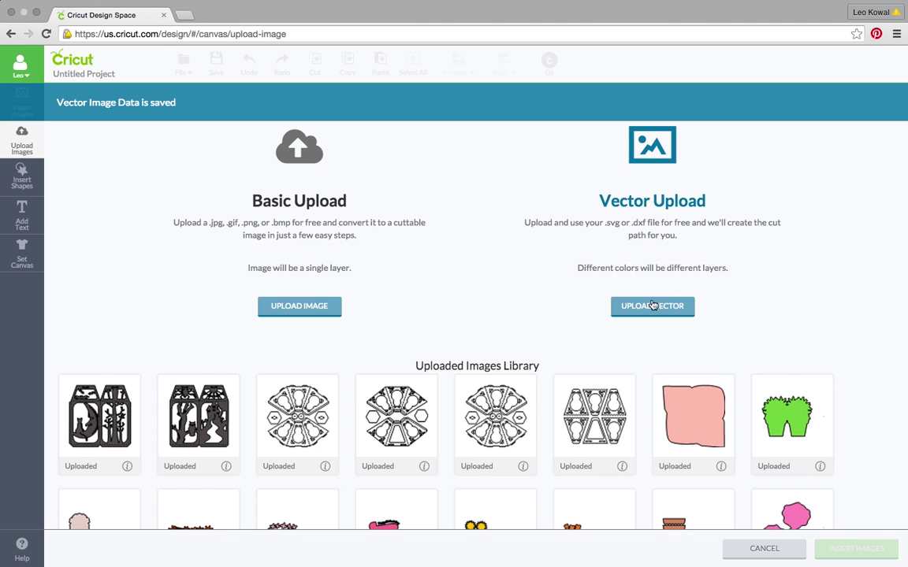
Upload hanger_black.svg as a vector image and save it
{"action": "left_click", "coordinate": [652, 306]}
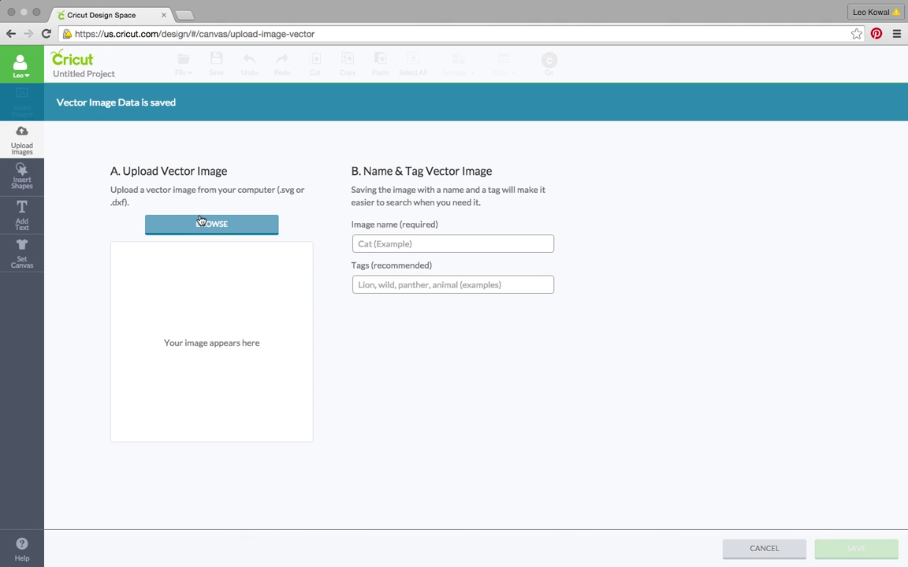
{"action": "left_click", "coordinate": [201, 227]}
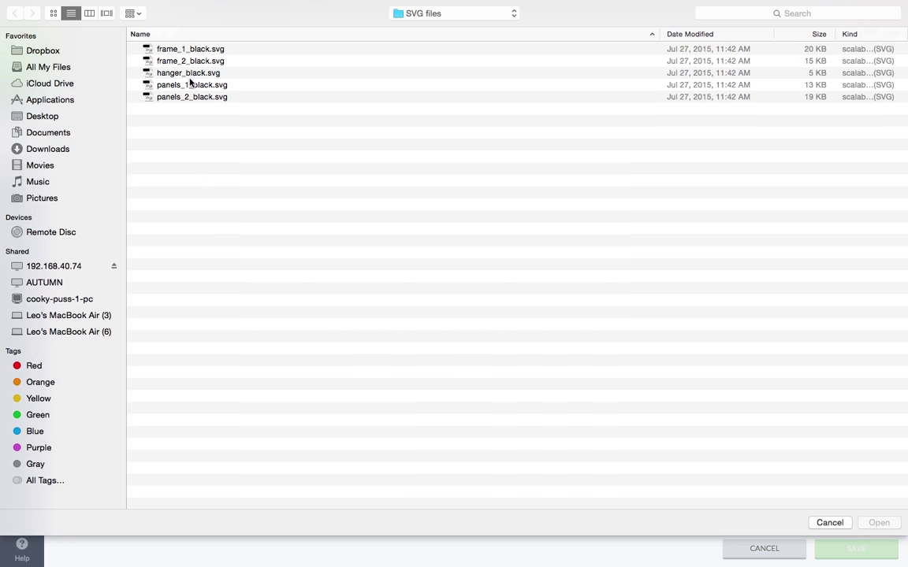
{"action": "left_click", "coordinate": [188, 73]}
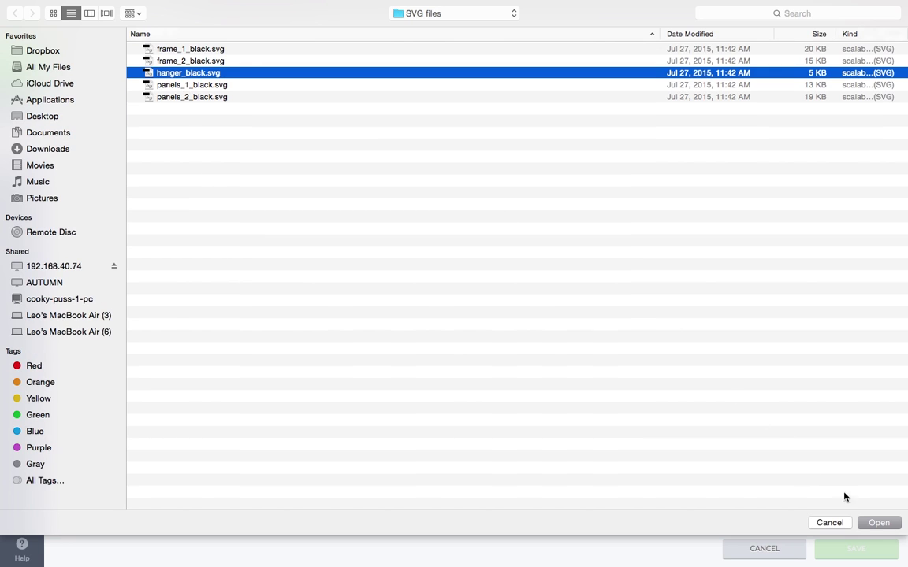
{"action": "left_click", "coordinate": [878, 522]}
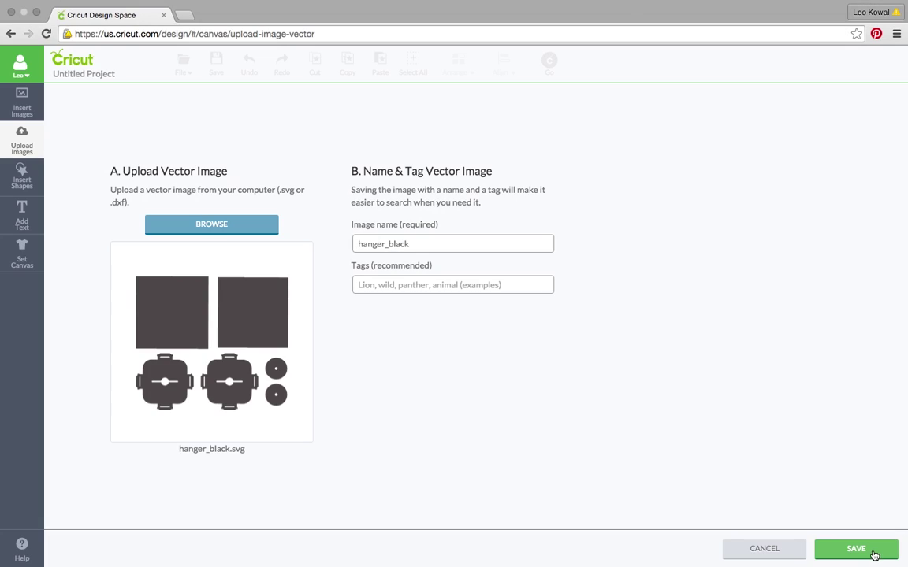
{"action": "left_click", "coordinate": [872, 555]}
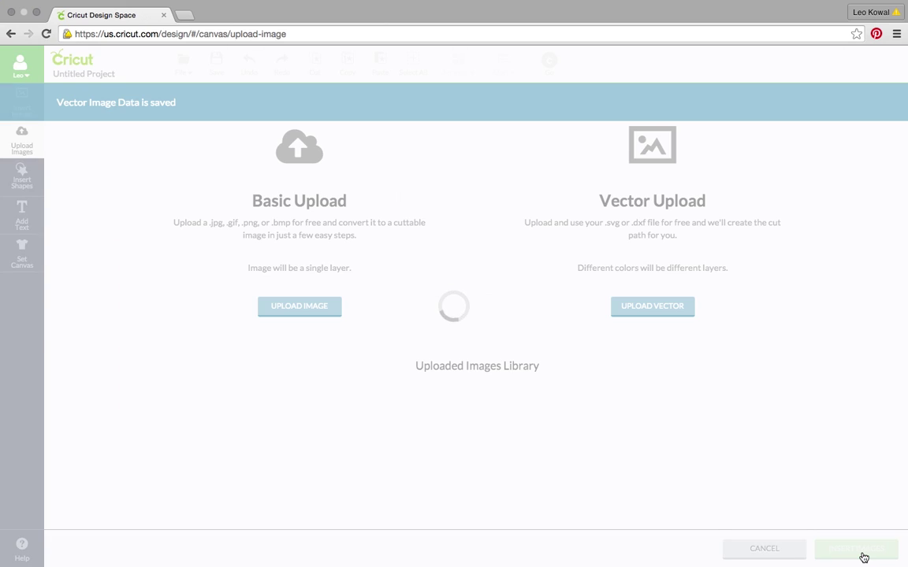
Upload panels_1_black.svg as a vector image and save it
{"action": "left_click", "coordinate": [659, 306]}
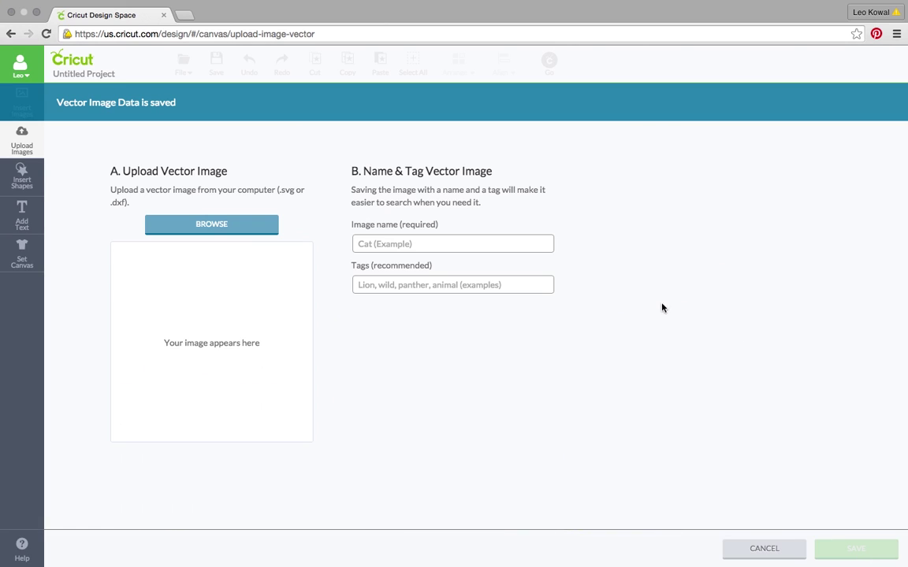
{"action": "left_click", "coordinate": [211, 224]}
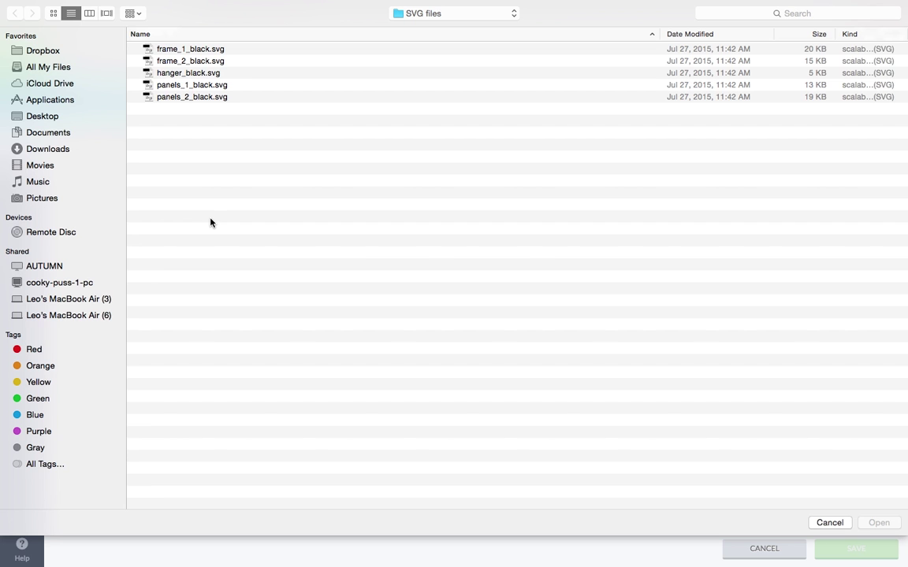
{"action": "left_click", "coordinate": [189, 86]}
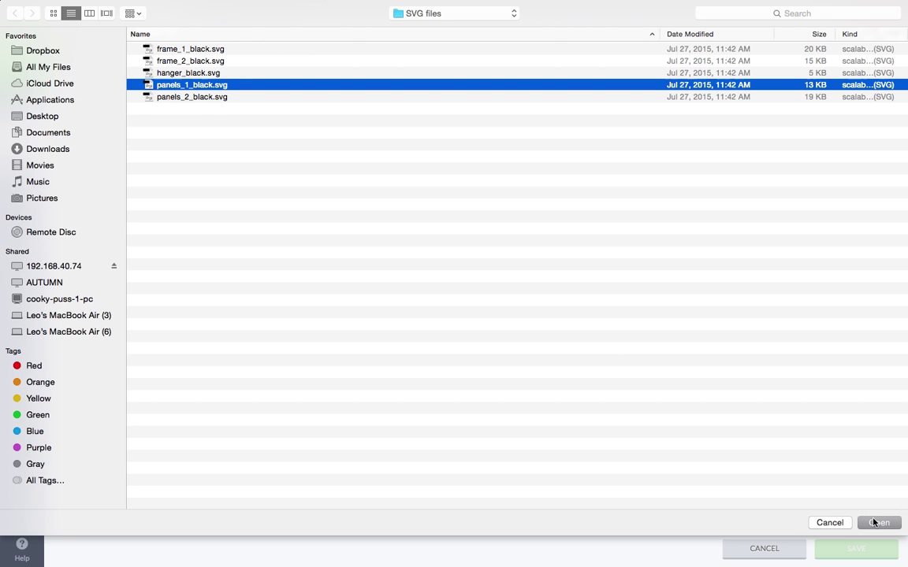
{"action": "left_click", "coordinate": [873, 522]}
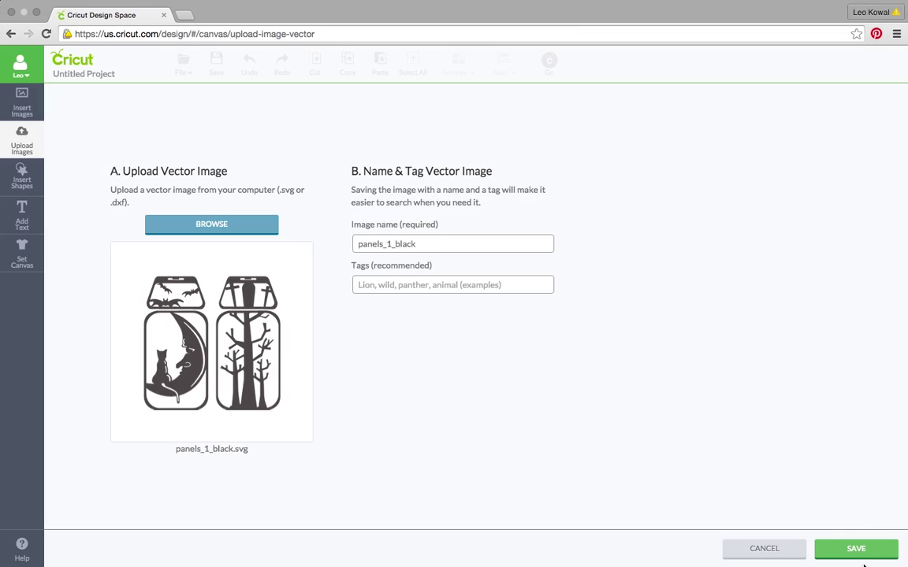
{"action": "left_click", "coordinate": [860, 549]}
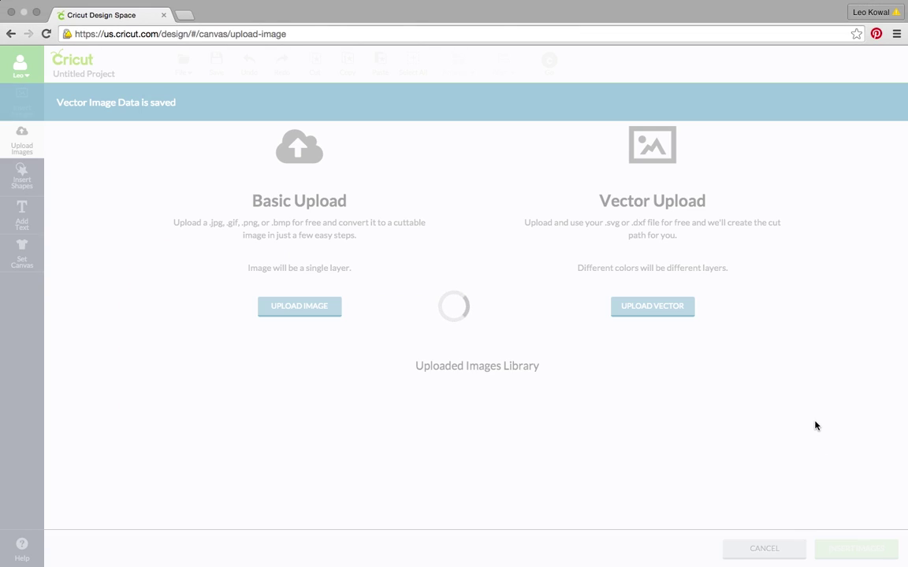
Upload panels_2_black.svg as a vector image and save it
{"action": "left_click", "coordinate": [649, 306]}
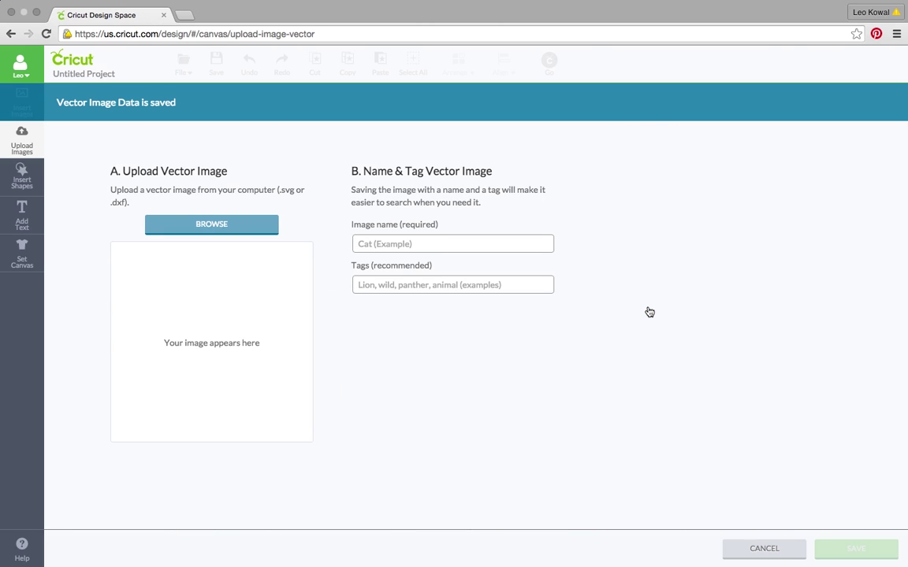
{"action": "left_click", "coordinate": [190, 226]}
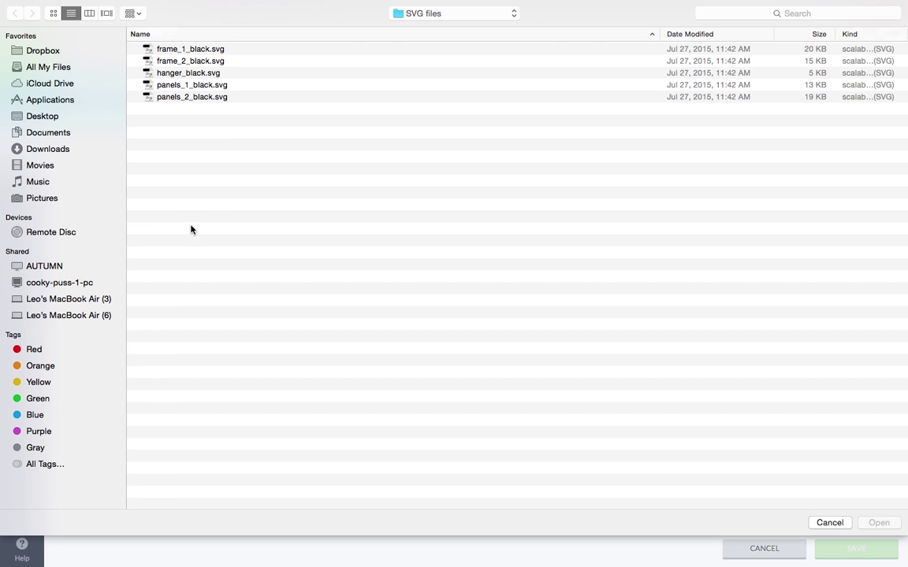
{"action": "left_click", "coordinate": [189, 98]}
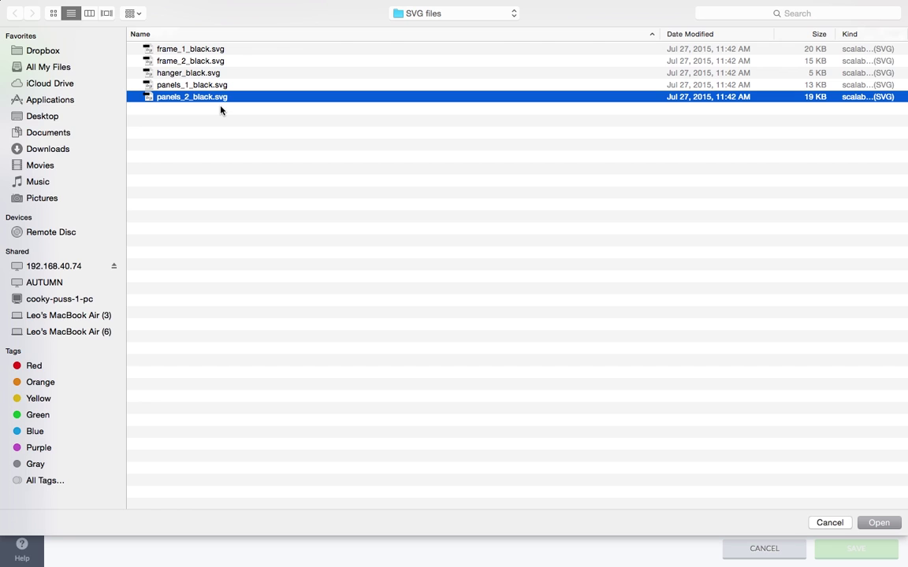
{"action": "left_click", "coordinate": [876, 525]}
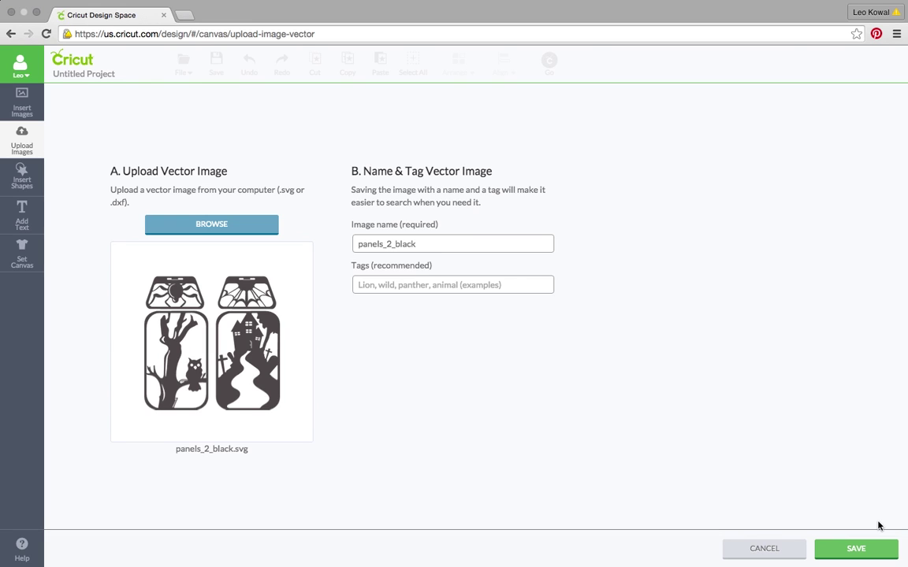
{"action": "left_click", "coordinate": [858, 550]}
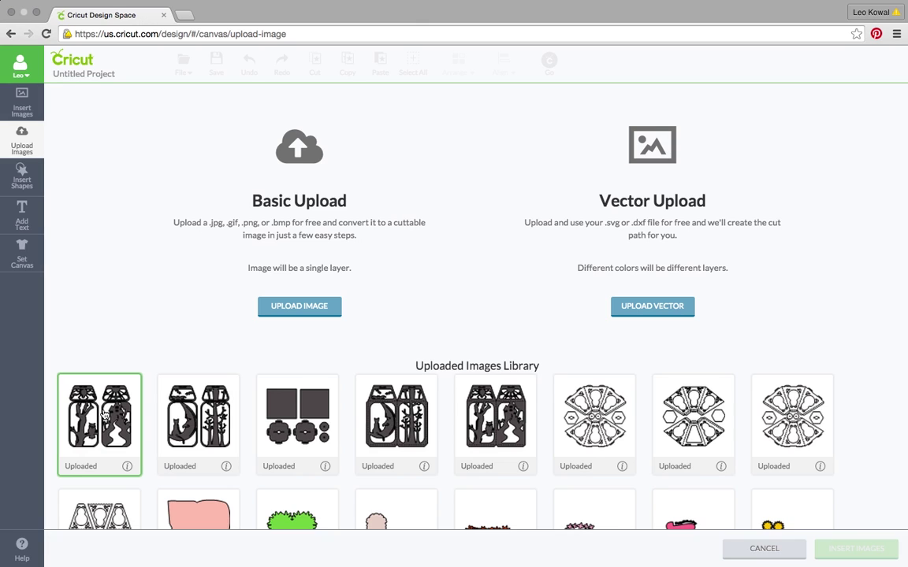
Select the five lantern thumbnails in the Uploaded Images Library and insert them onto the canvas
{"action": "left_click", "coordinate": [123, 423]}
{"action": "left_click", "coordinate": [180, 382]}
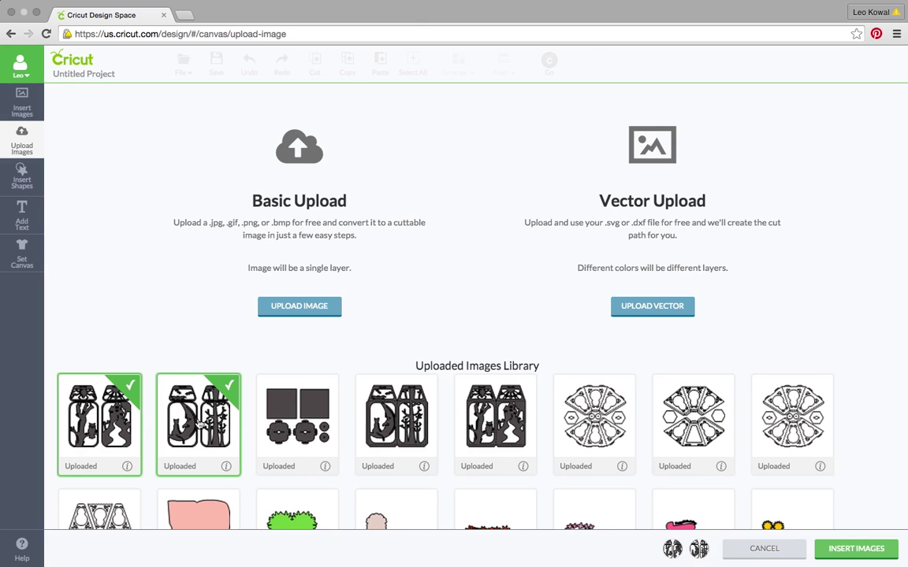
{"action": "left_click", "coordinate": [275, 376]}
{"action": "left_click", "coordinate": [381, 419]}
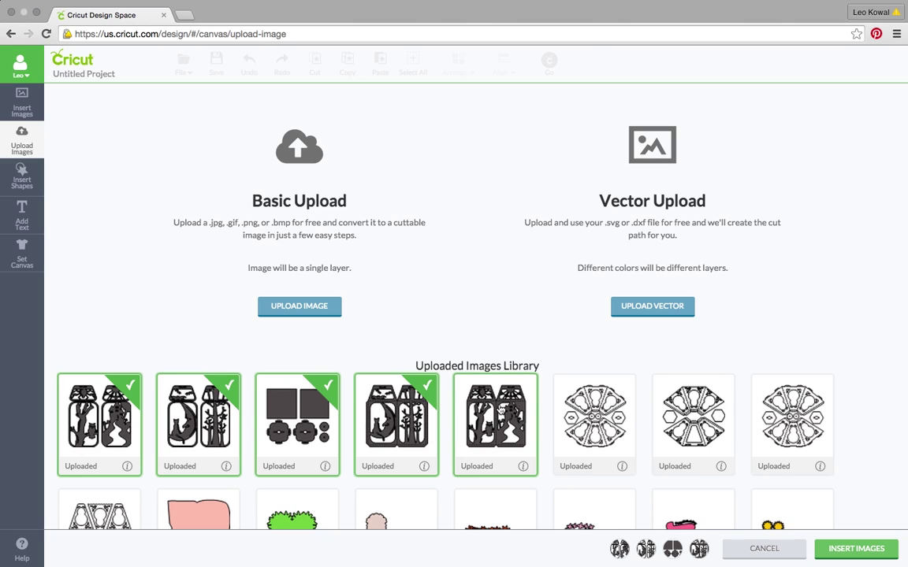
{"action": "left_click", "coordinate": [501, 410]}
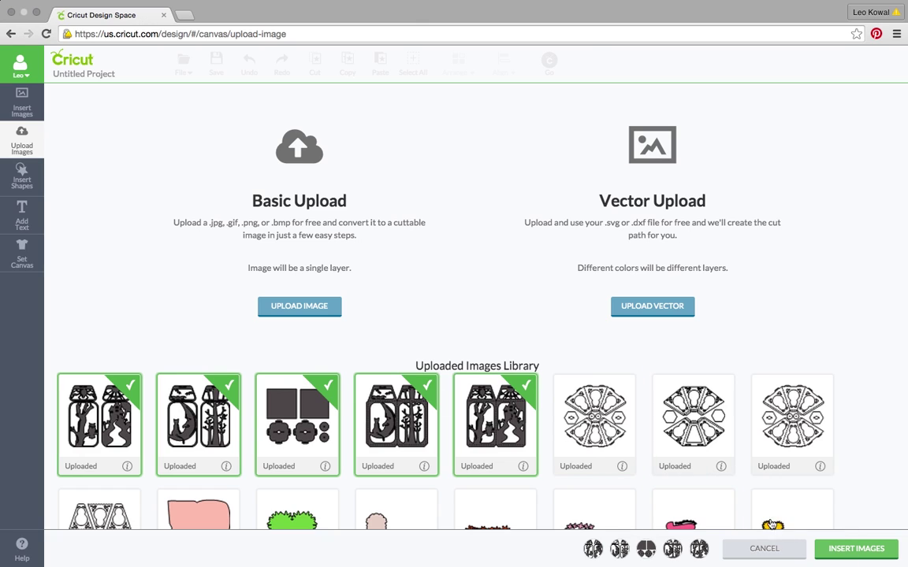
{"action": "left_click", "coordinate": [841, 551]}
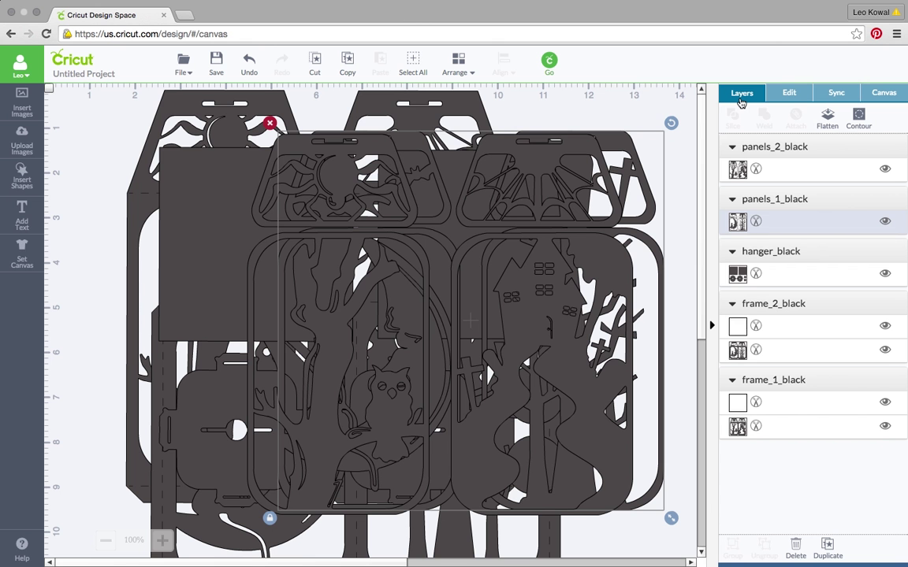
Hide every layer group: panels_2_black, panels_1_black, hanger_black, frame_2_black and frame_1_black
{"action": "left_click", "coordinate": [885, 170]}
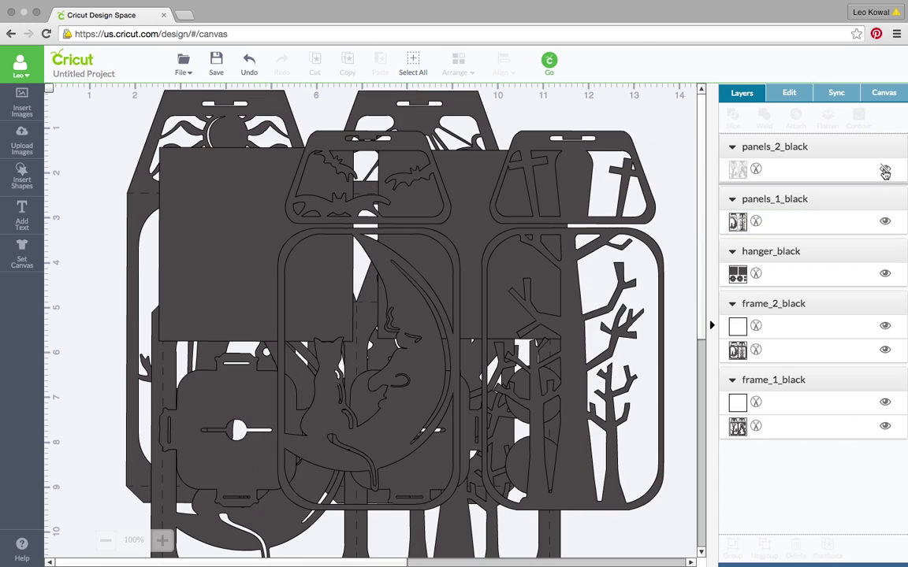
{"action": "left_click", "coordinate": [885, 221]}
{"action": "left_click", "coordinate": [885, 274]}
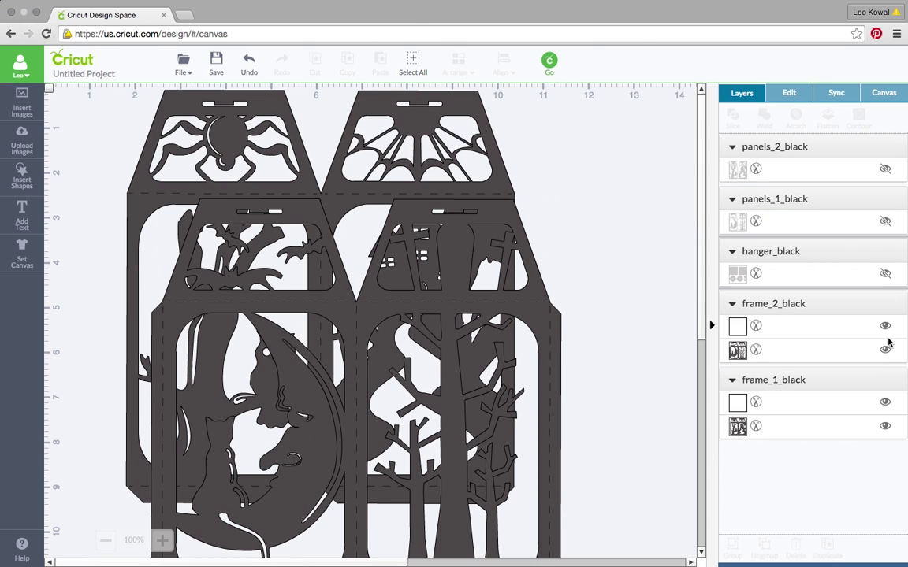
{"action": "left_click", "coordinate": [885, 326]}
{"action": "left_click", "coordinate": [884, 350]}
{"action": "left_click", "coordinate": [885, 403]}
{"action": "left_click", "coordinate": [884, 427]}
{"action": "left_click", "coordinate": [885, 273]}
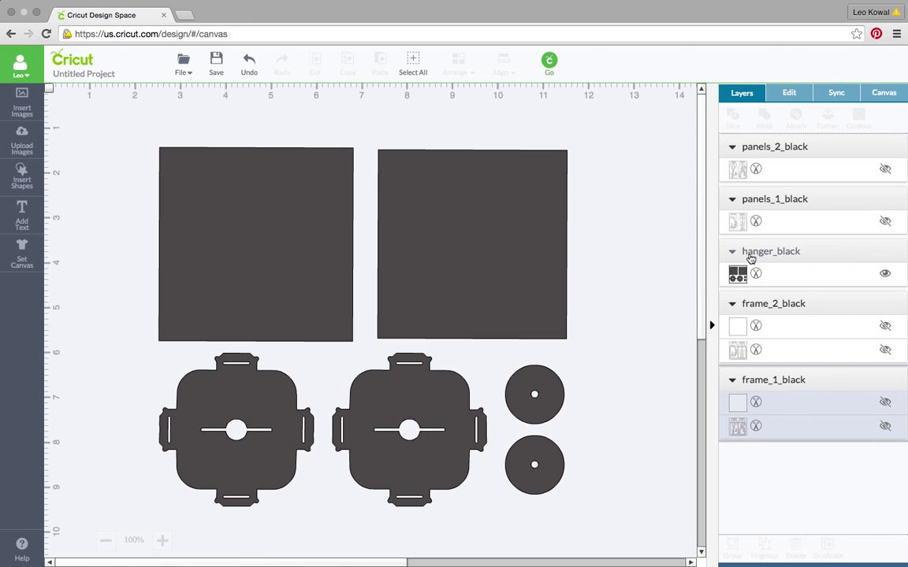
{"action": "left_click", "coordinate": [886, 274]}
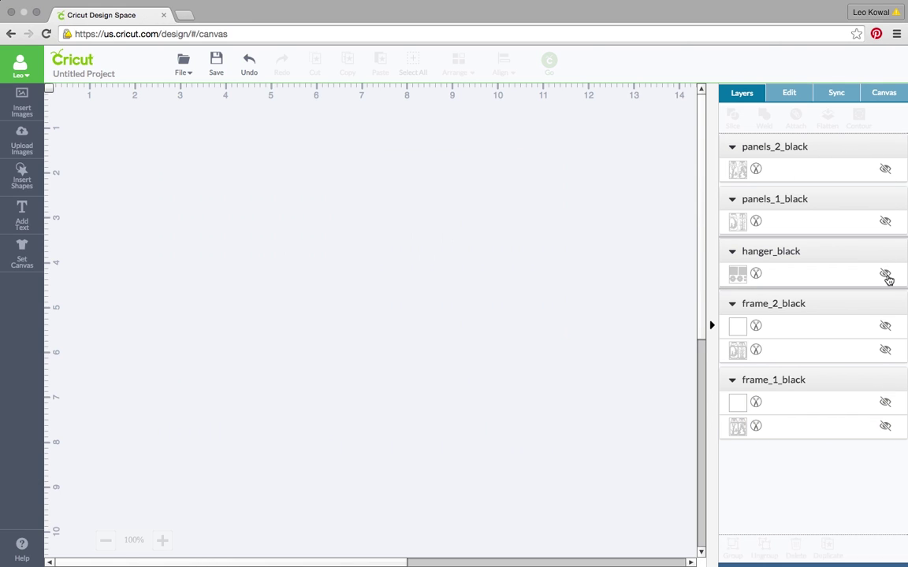
Show frame_2_black's score and cut layers and move that lantern to the canvas's top left
{"action": "left_click", "coordinate": [888, 333]}
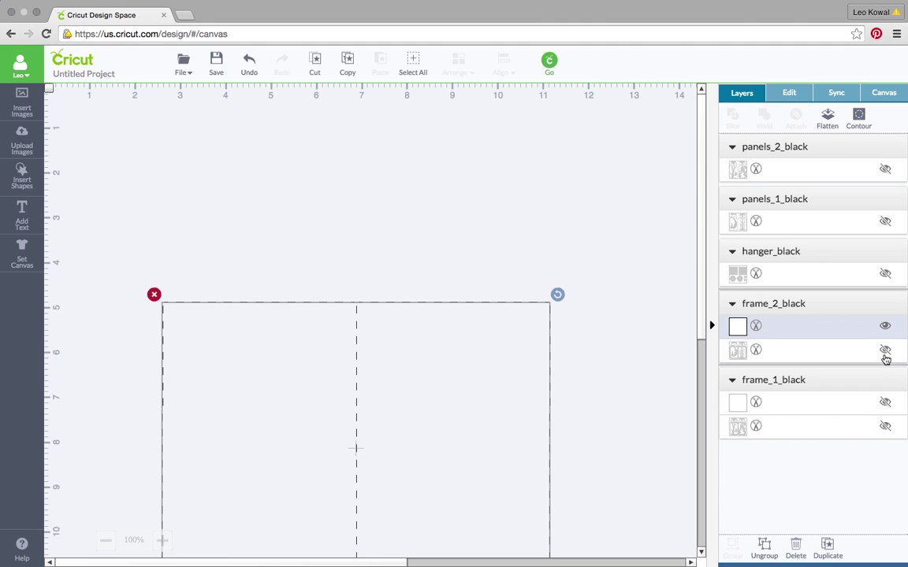
{"action": "left_click", "coordinate": [884, 349]}
{"action": "left_click_drag", "start_coordinate": [384, 302], "coordinate": [367, 196]}
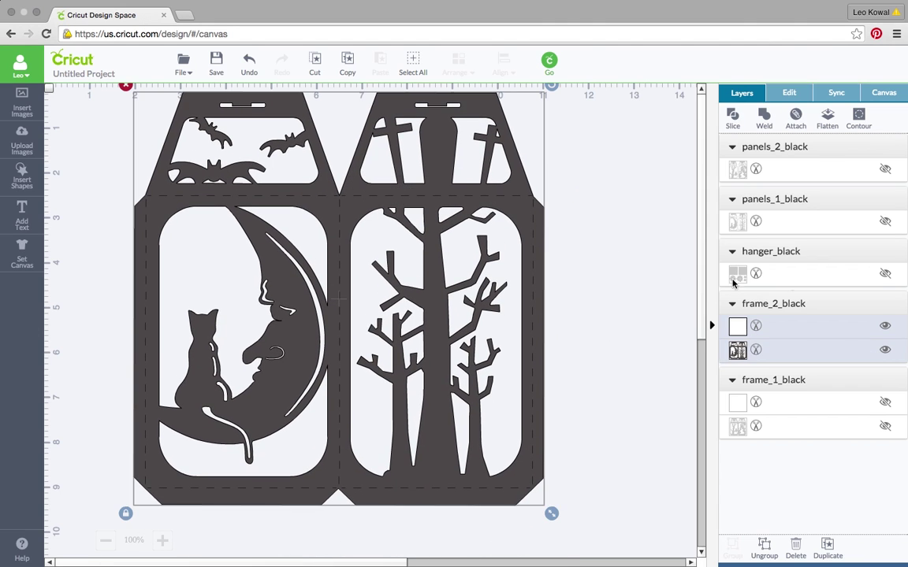
{"action": "left_click", "coordinate": [884, 326]}
{"action": "left_click", "coordinate": [885, 326]}
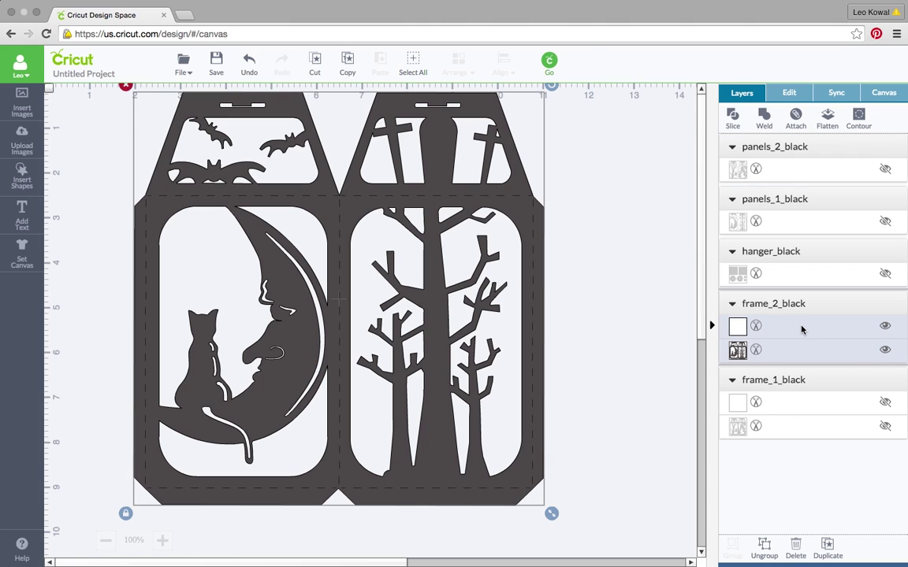
Try Score on frame_2_black's fold-line layer, revert to Cut, nudge the lantern lower, then deselect
{"action": "left_click", "coordinate": [756, 326]}
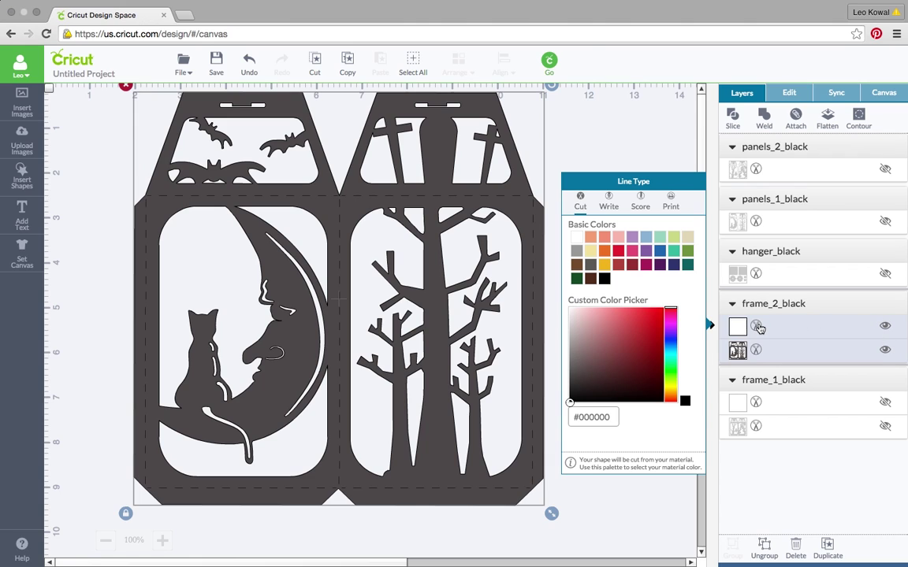
{"action": "left_click", "coordinate": [640, 201]}
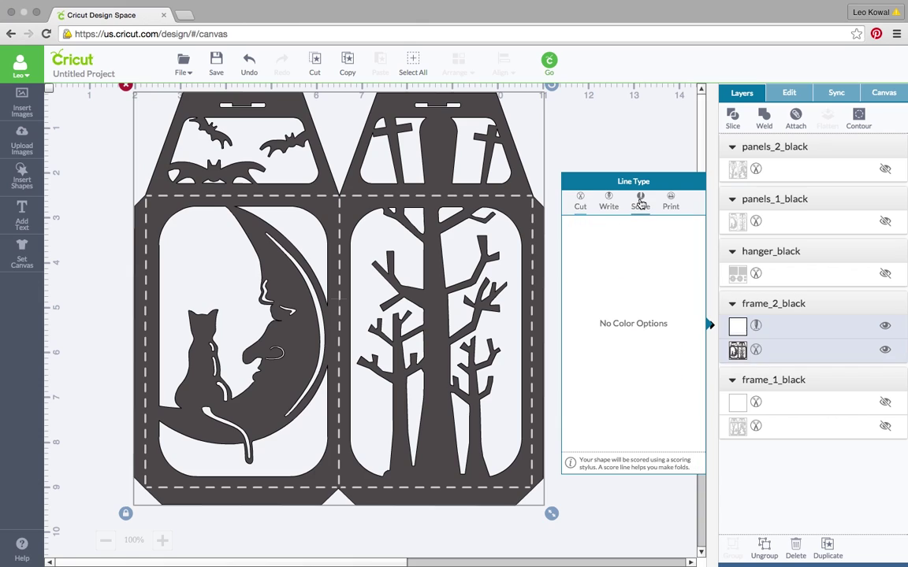
{"action": "left_click", "coordinate": [580, 203]}
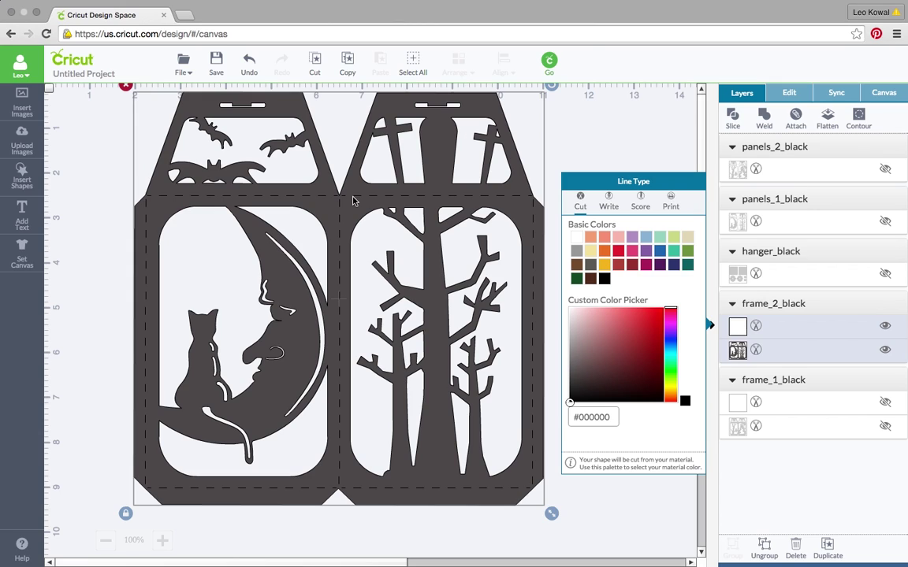
{"action": "left_click_drag", "start_coordinate": [353, 202], "coordinate": [357, 218]}
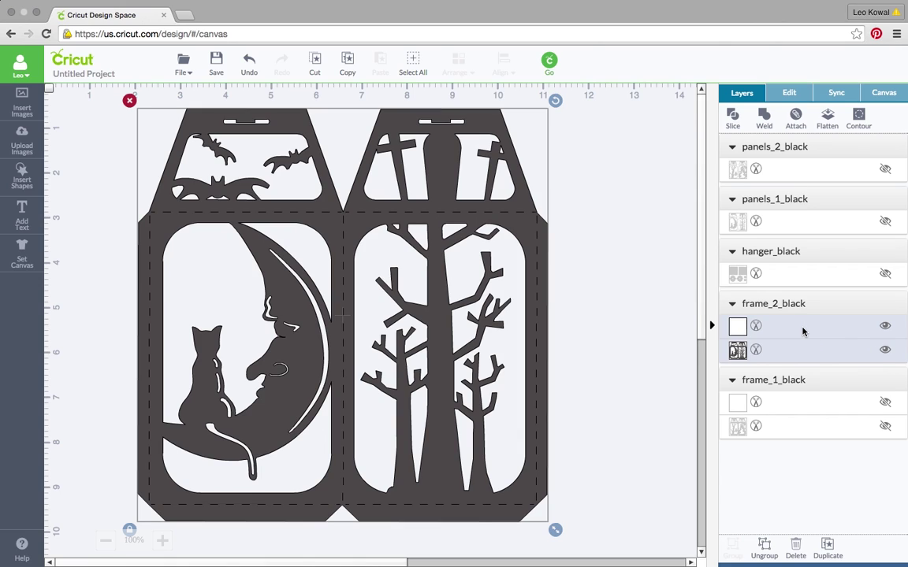
{"action": "left_click", "coordinate": [884, 327]}
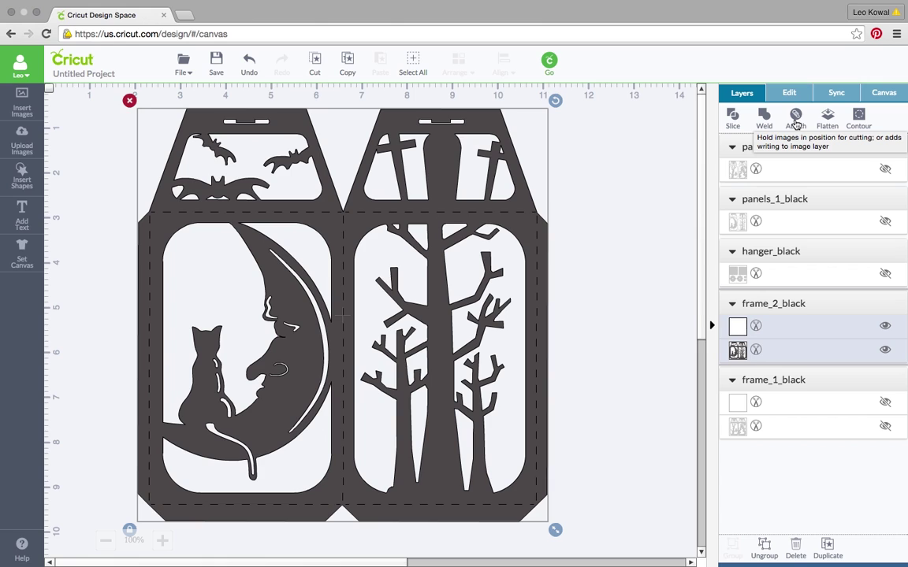
{"action": "left_click", "coordinate": [792, 310]}
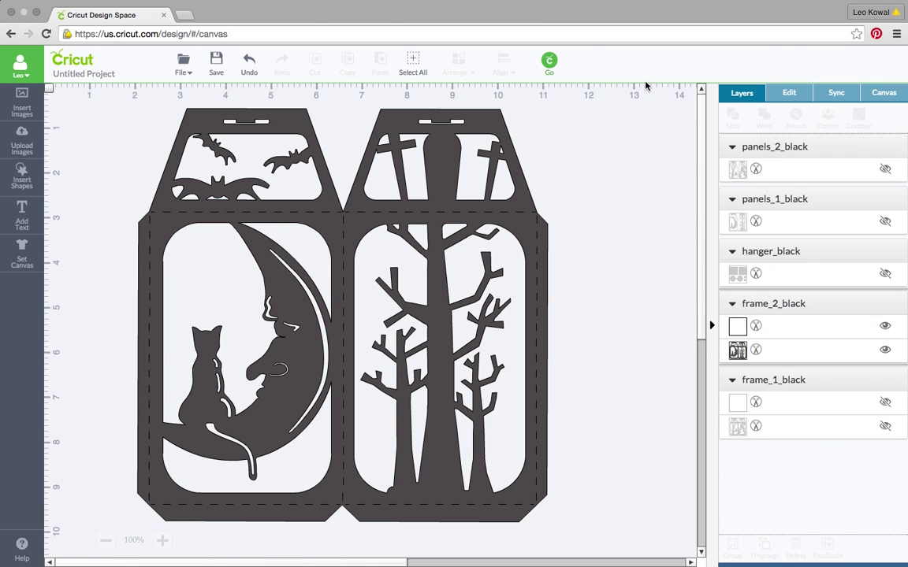
{"action": "left_click", "coordinate": [550, 67]}
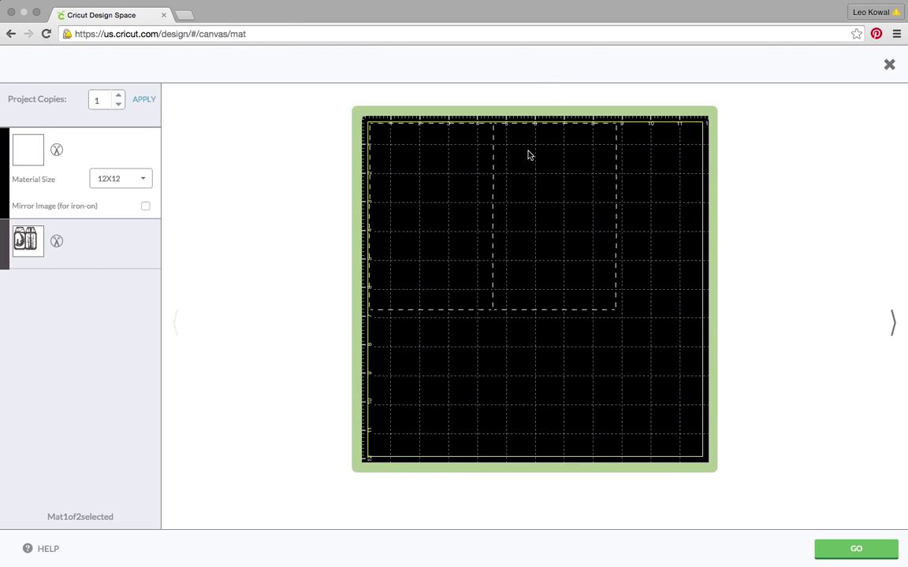
{"action": "left_click", "coordinate": [86, 247]}
{"action": "left_click", "coordinate": [108, 162]}
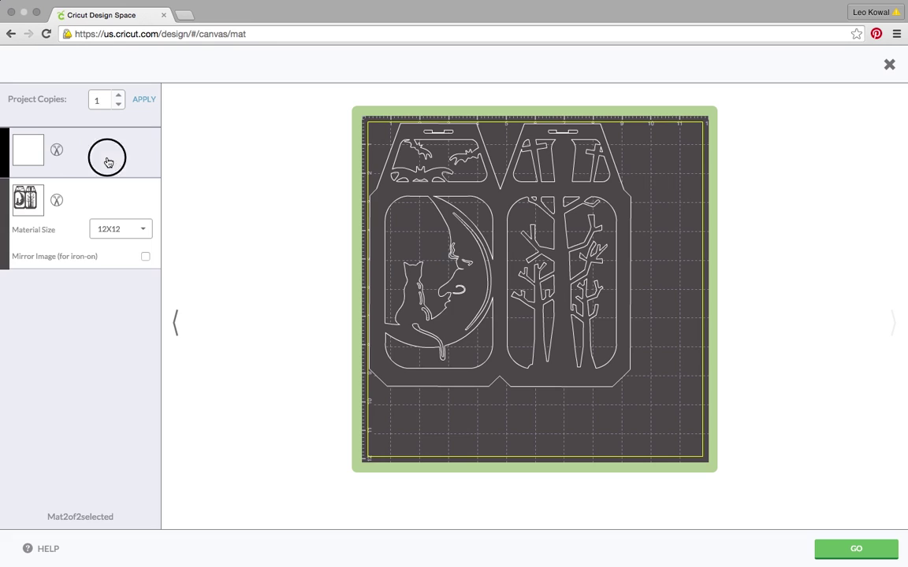
{"action": "left_click", "coordinate": [114, 243]}
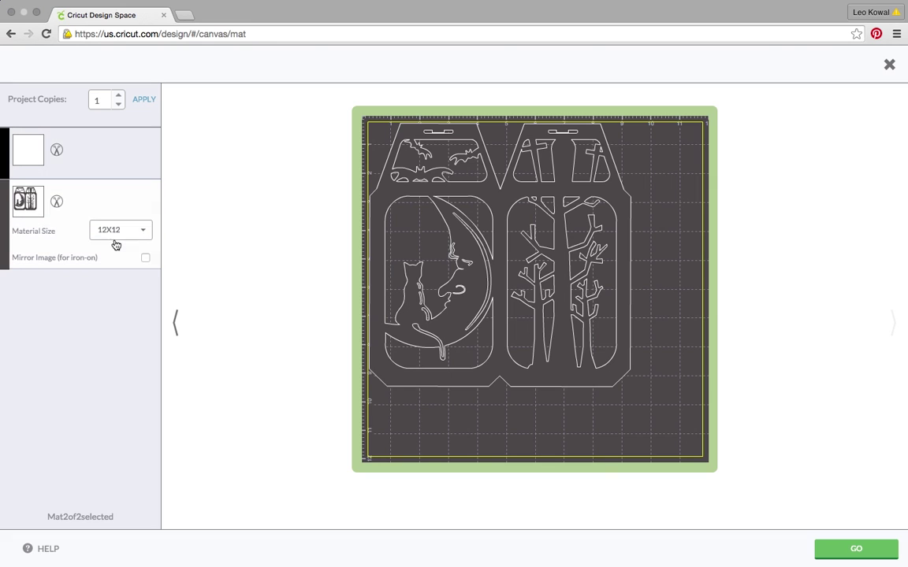
{"action": "left_click", "coordinate": [118, 172]}
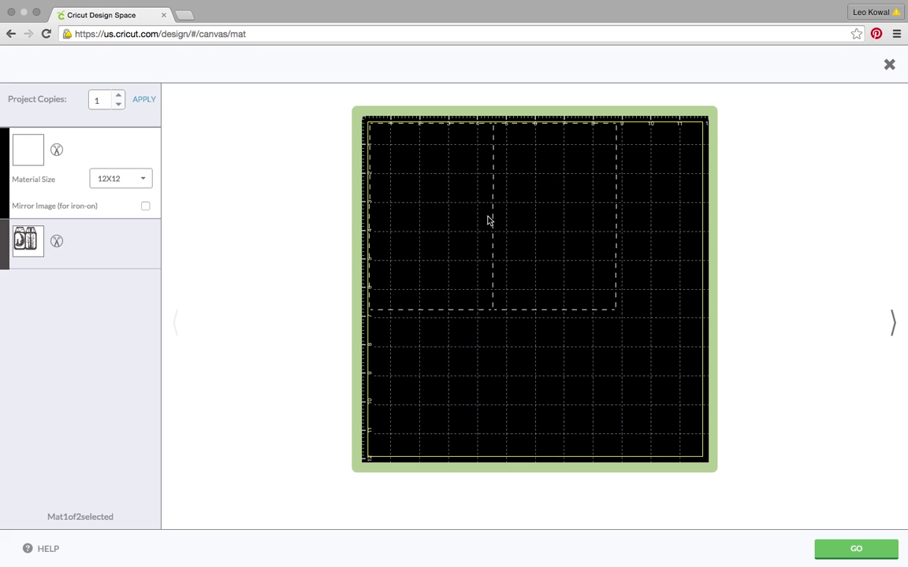
{"action": "left_click", "coordinate": [91, 234]}
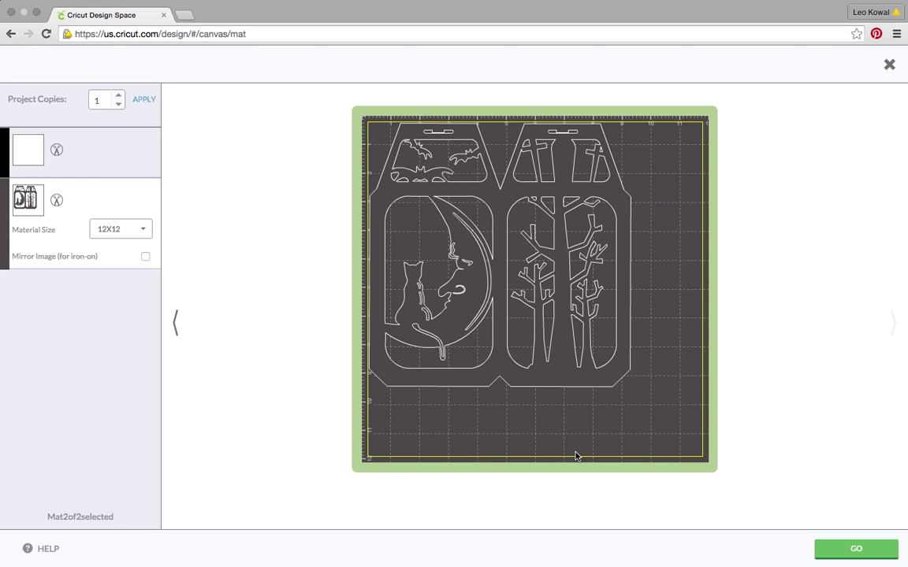
{"action": "left_click", "coordinate": [889, 66]}
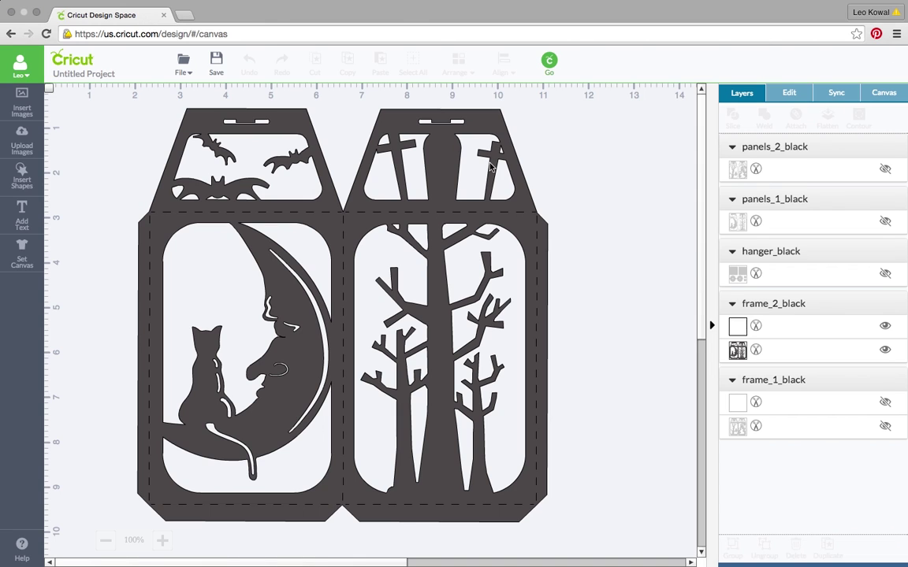
Nudge the frame_2_black lantern left, attach its fold lines to the artwork, and preview it on the mat
{"action": "left_click", "coordinate": [497, 213]}
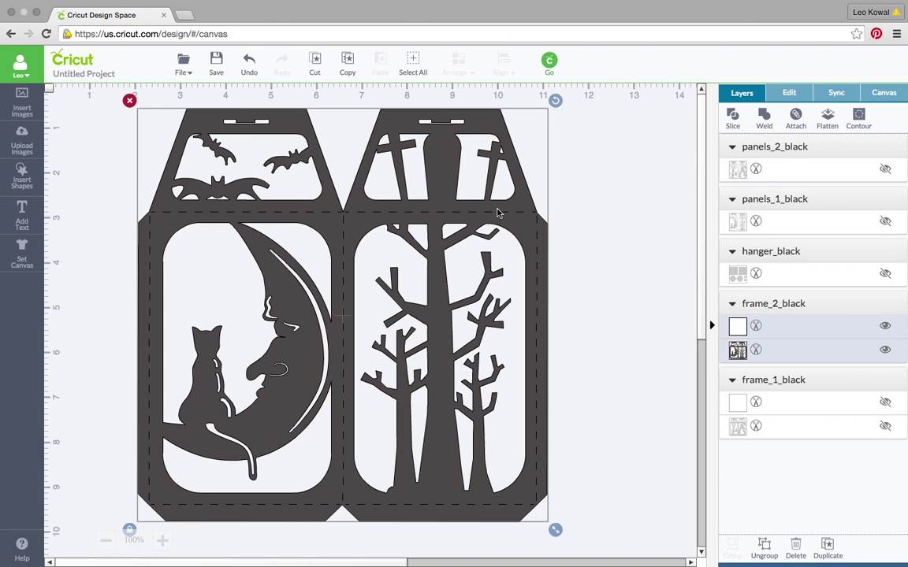
{"action": "left_click_drag", "start_coordinate": [497, 213], "coordinate": [483, 224]}
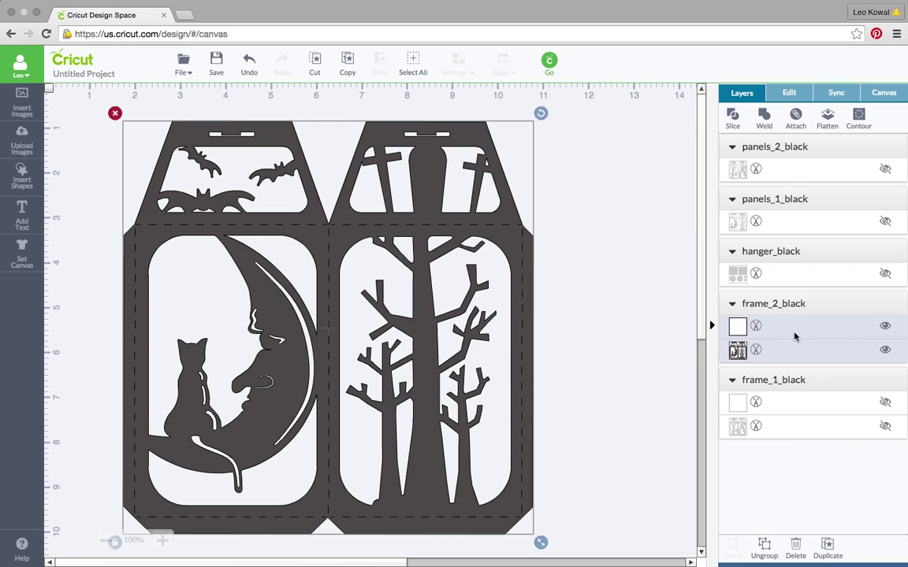
{"action": "left_click", "coordinate": [760, 303]}
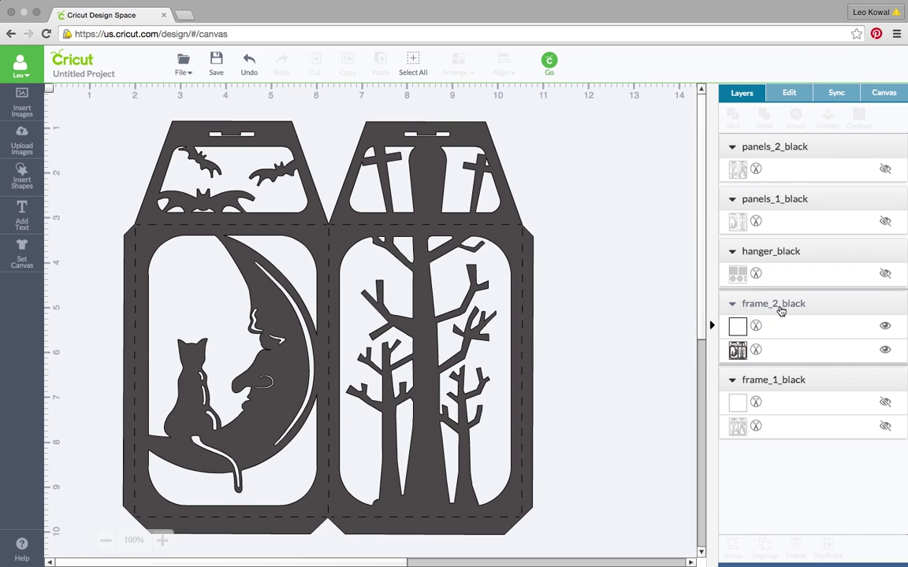
{"action": "left_click", "coordinate": [773, 307]}
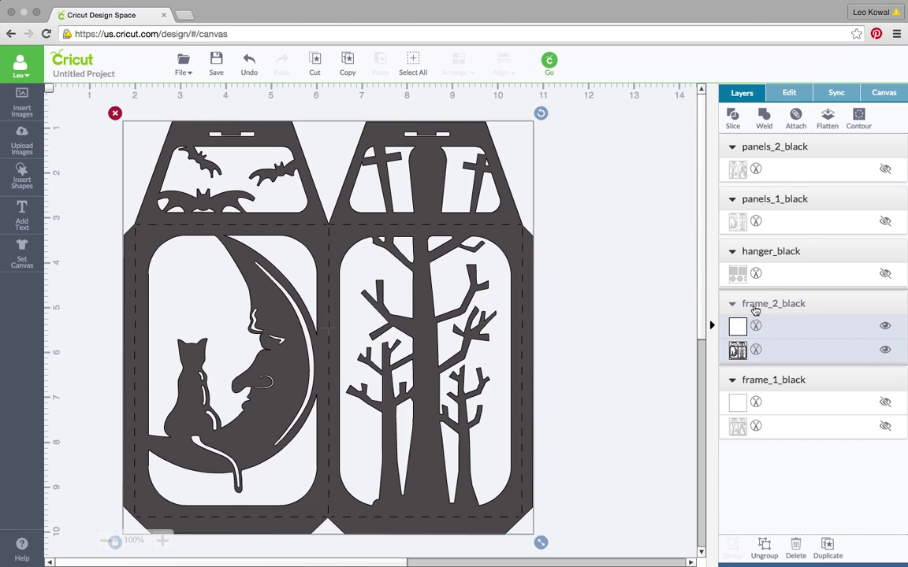
{"action": "left_click", "coordinate": [796, 119]}
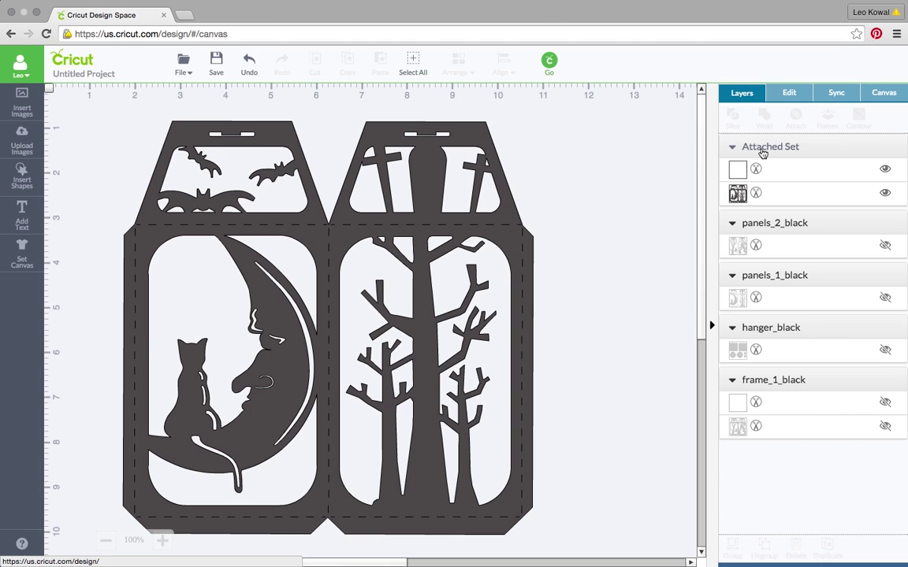
{"action": "left_click", "coordinate": [551, 63]}
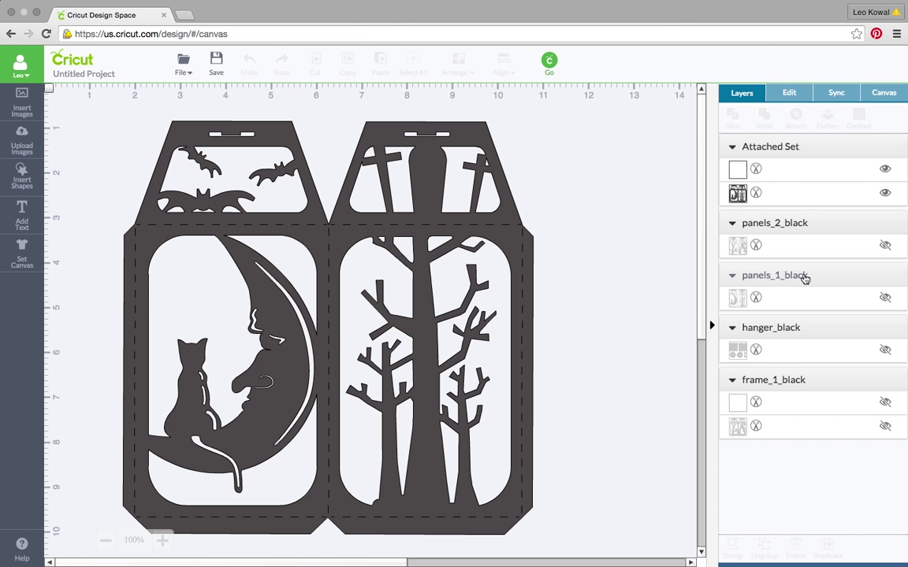
Hide the first lantern's Attached Set, then show frame_1_black and attach its fold lines to its artwork
{"action": "left_click", "coordinate": [884, 168]}
{"action": "left_click", "coordinate": [885, 192]}
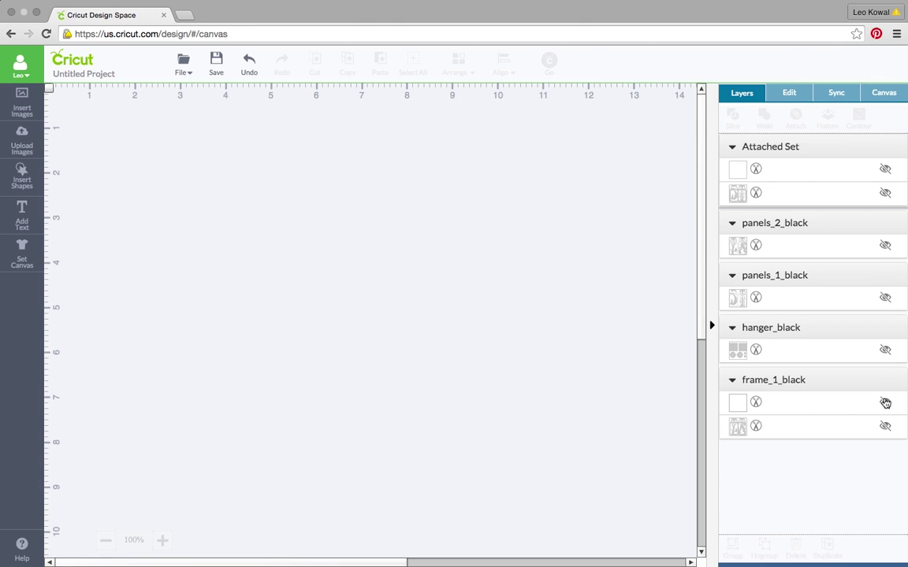
{"action": "left_click", "coordinate": [885, 402]}
{"action": "left_click", "coordinate": [885, 425]}
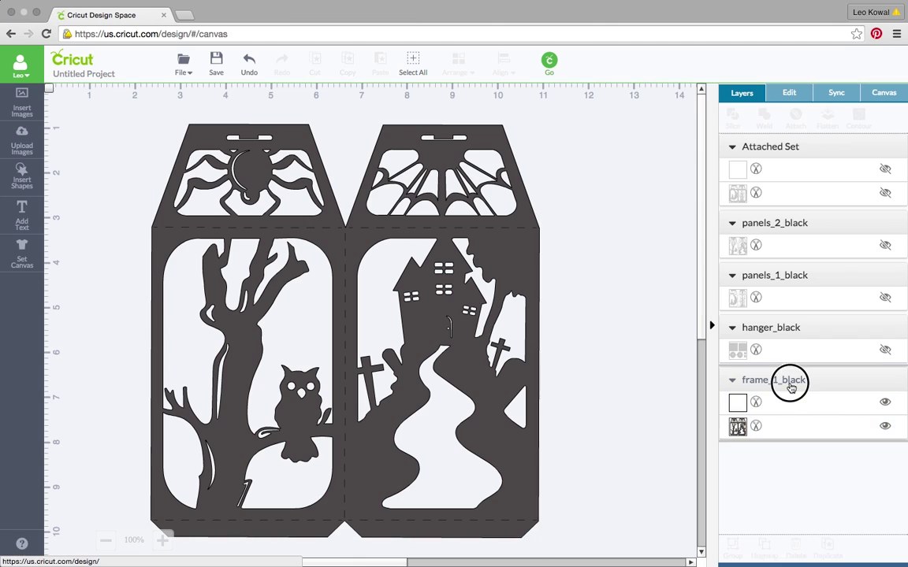
{"action": "left_click", "coordinate": [795, 119]}
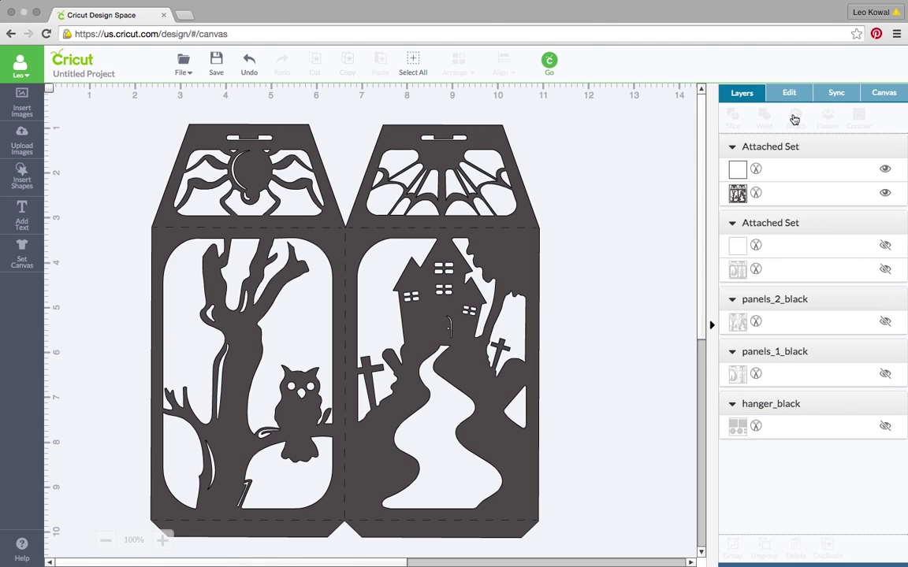
Make the fold lines, first lantern set, panels_2_black, panels_1_black and hanger_black layers all visible
{"action": "left_click", "coordinate": [884, 171]}
{"action": "left_click", "coordinate": [884, 171]}
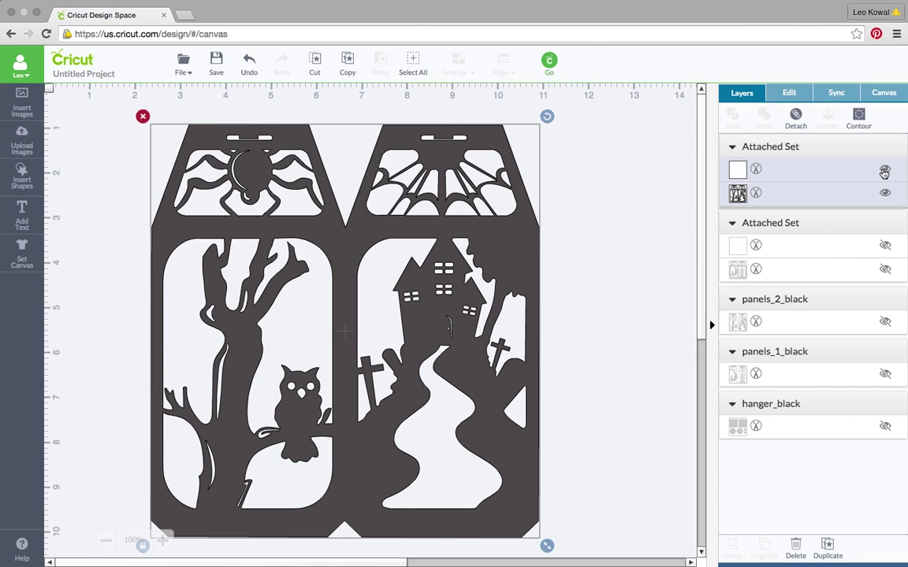
{"action": "left_click", "coordinate": [884, 171]}
{"action": "left_click", "coordinate": [884, 170]}
{"action": "left_click", "coordinate": [884, 245]}
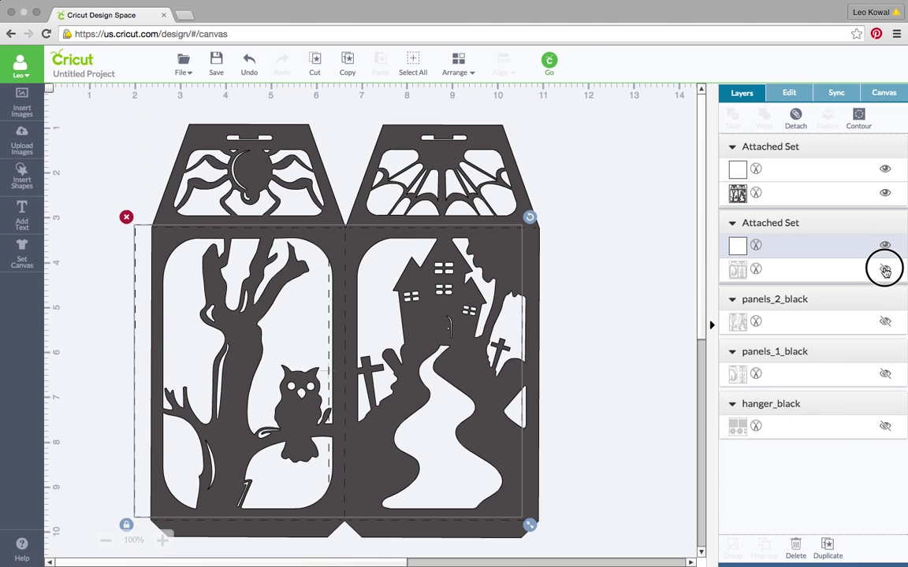
{"action": "left_click", "coordinate": [884, 270]}
{"action": "left_click", "coordinate": [884, 321]}
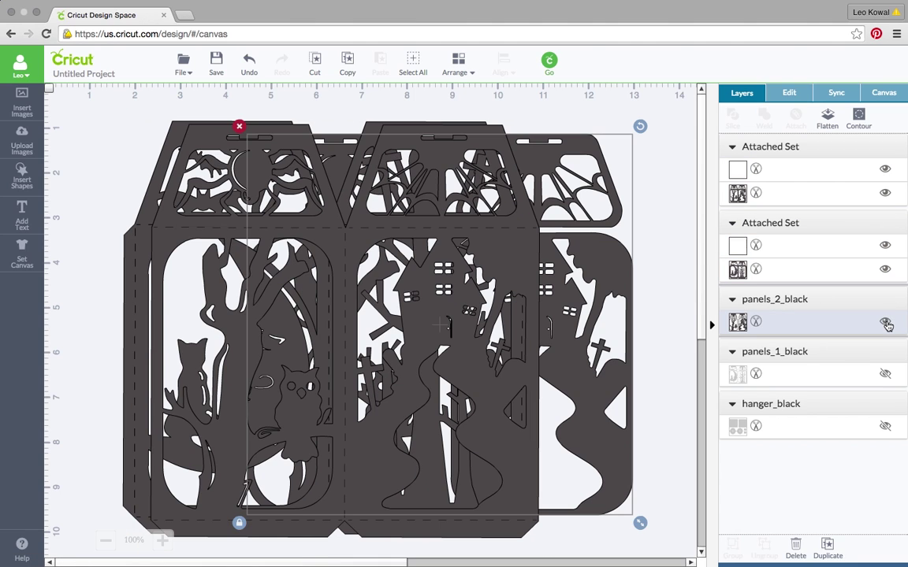
{"action": "left_click", "coordinate": [887, 374]}
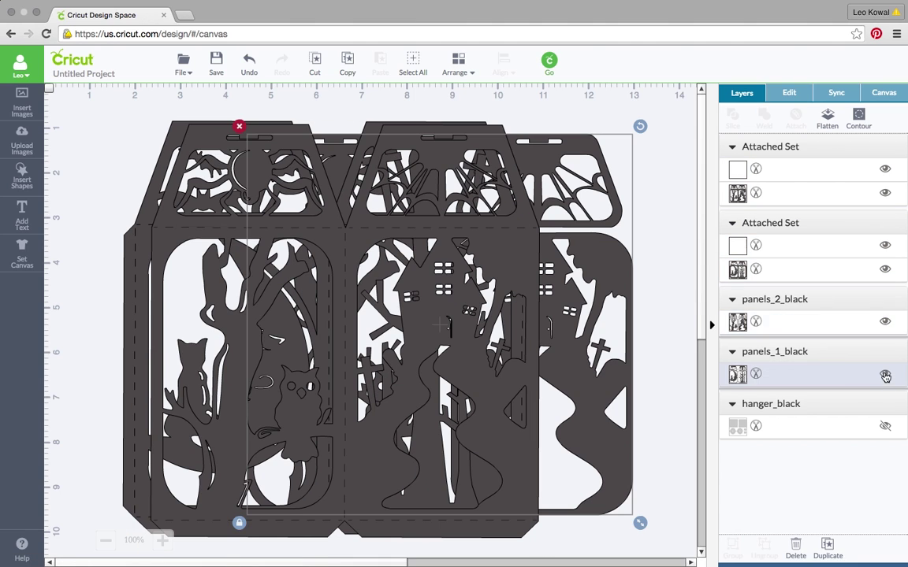
{"action": "left_click", "coordinate": [884, 426]}
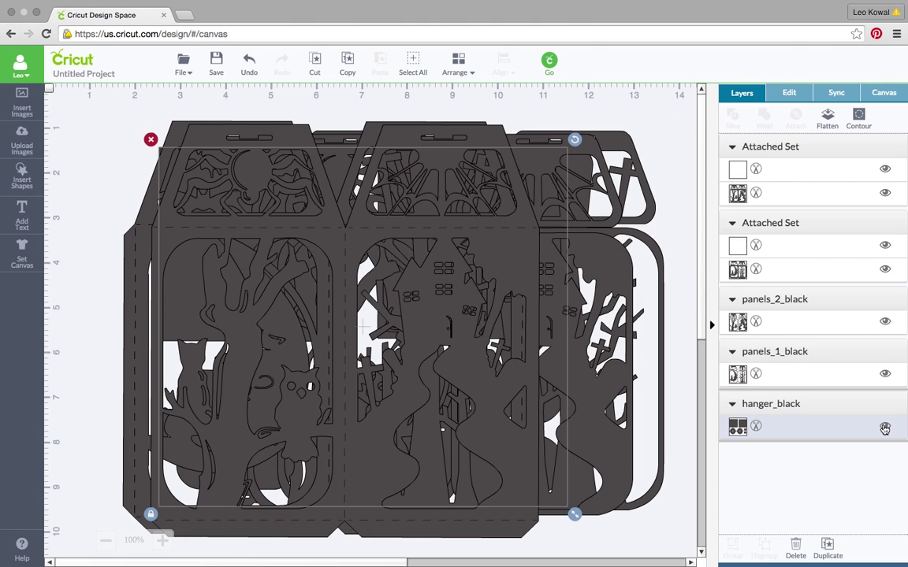
{"action": "left_click", "coordinate": [543, 61]}
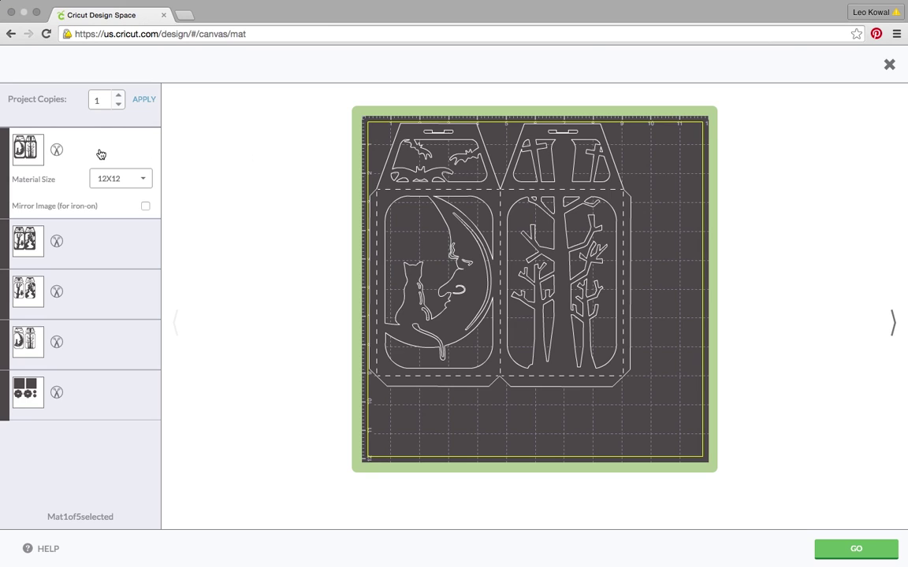
{"action": "left_click", "coordinate": [110, 249]}
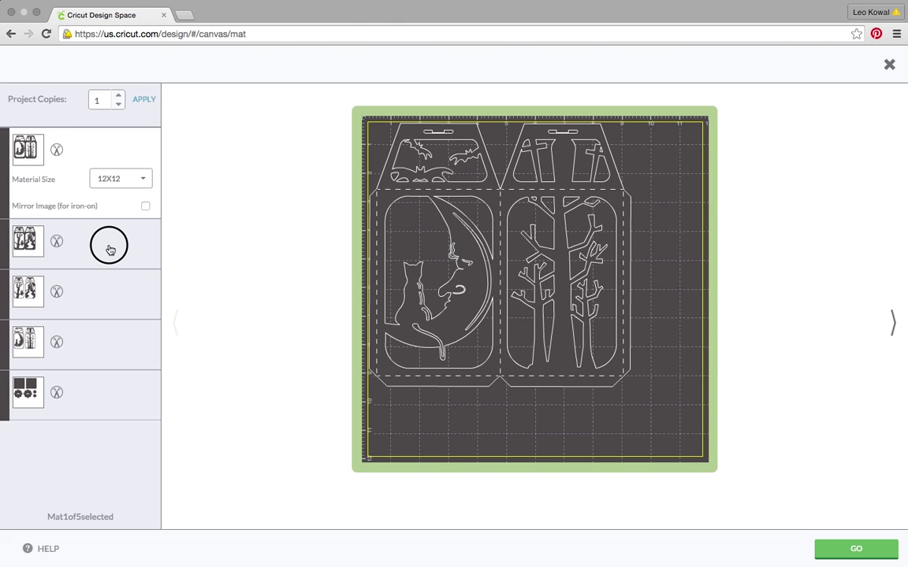
{"action": "left_click", "coordinate": [107, 308]}
{"action": "left_click", "coordinate": [104, 349]}
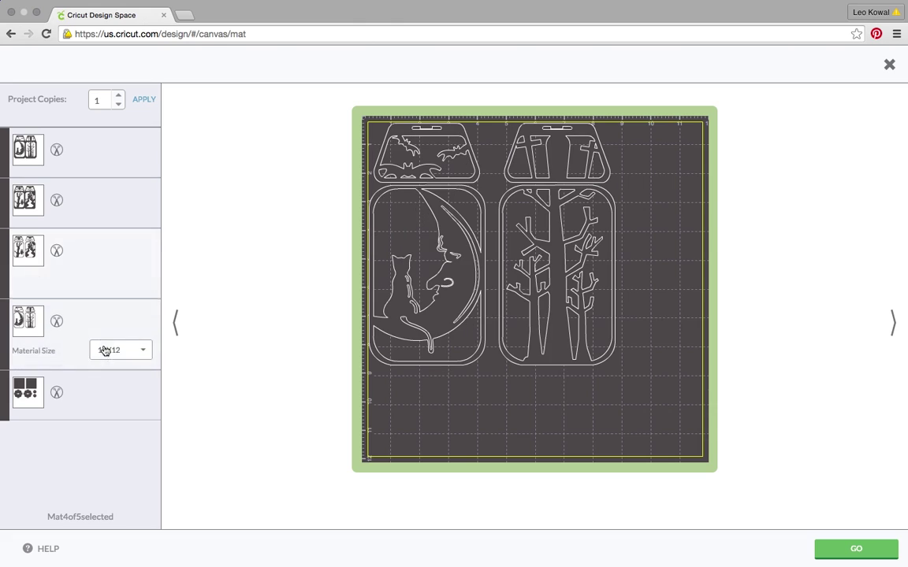
{"action": "left_click", "coordinate": [104, 391]}
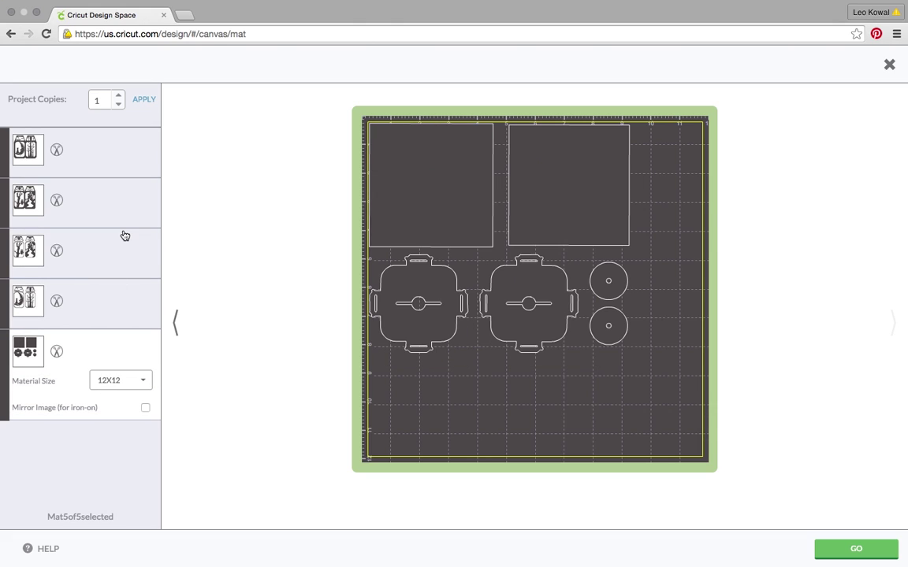